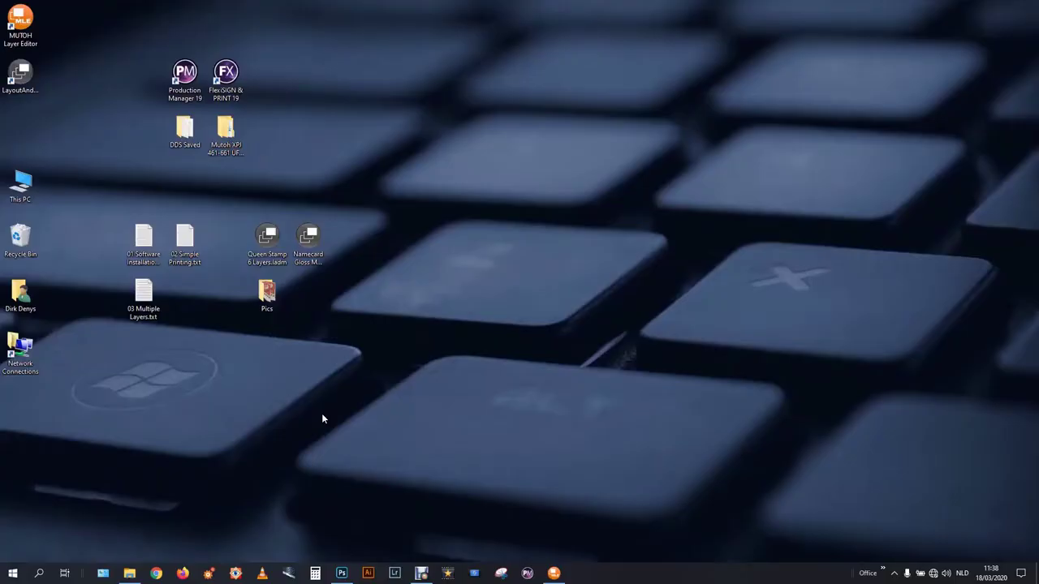
Bring Photoshop forward and open AP Monnikendam.tif from the recent files list.
click(344, 574)
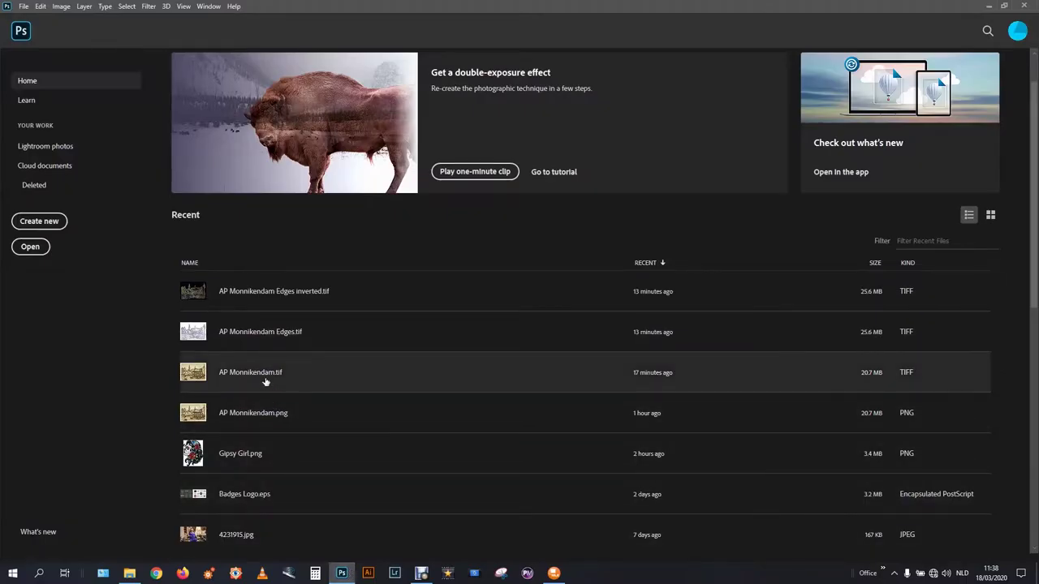
click(265, 381)
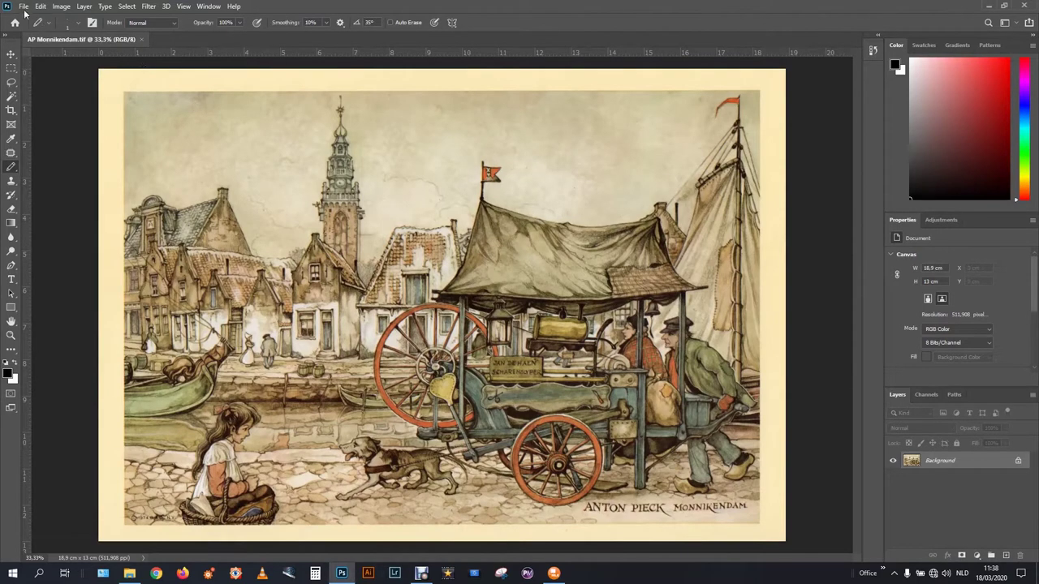
click(61, 7)
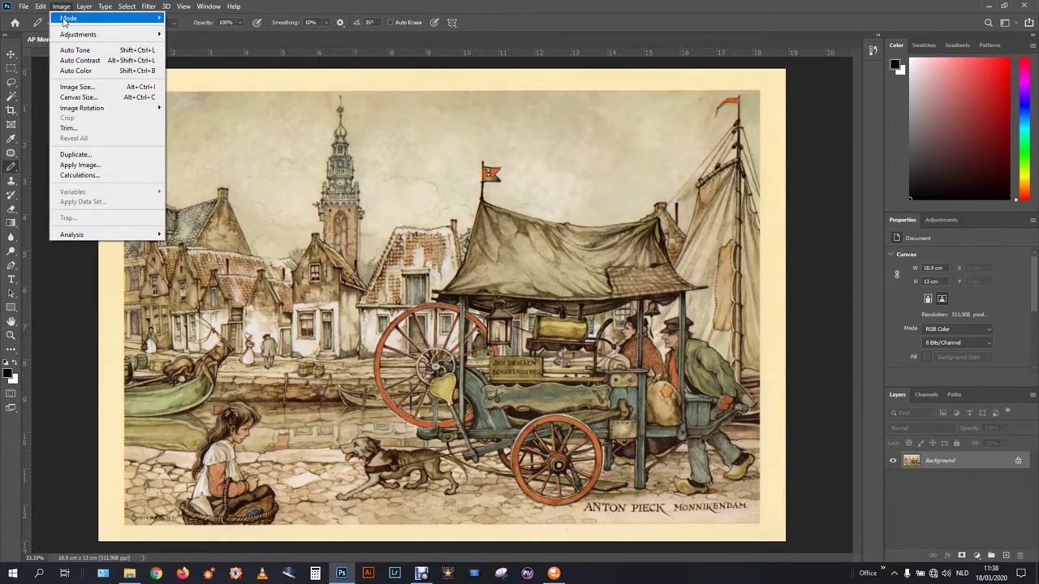
click(84, 87)
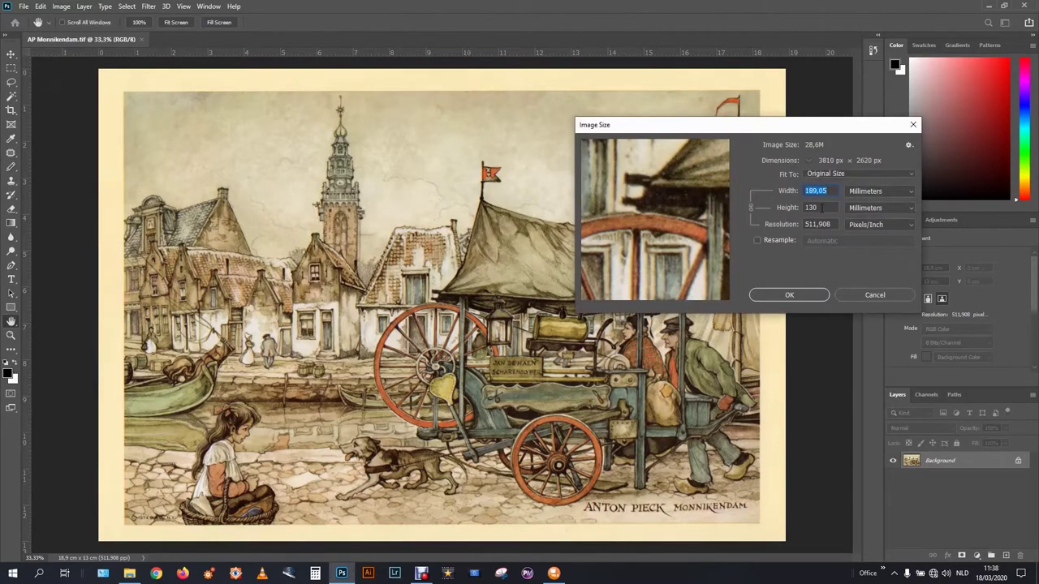
click(815, 208)
double_click(812, 208)
click(847, 293)
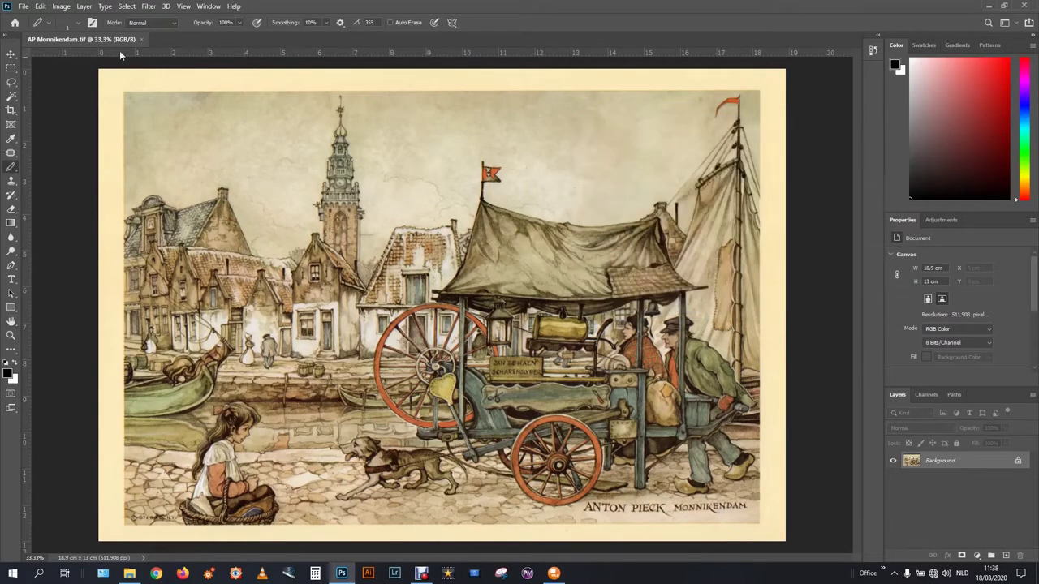
click(25, 7)
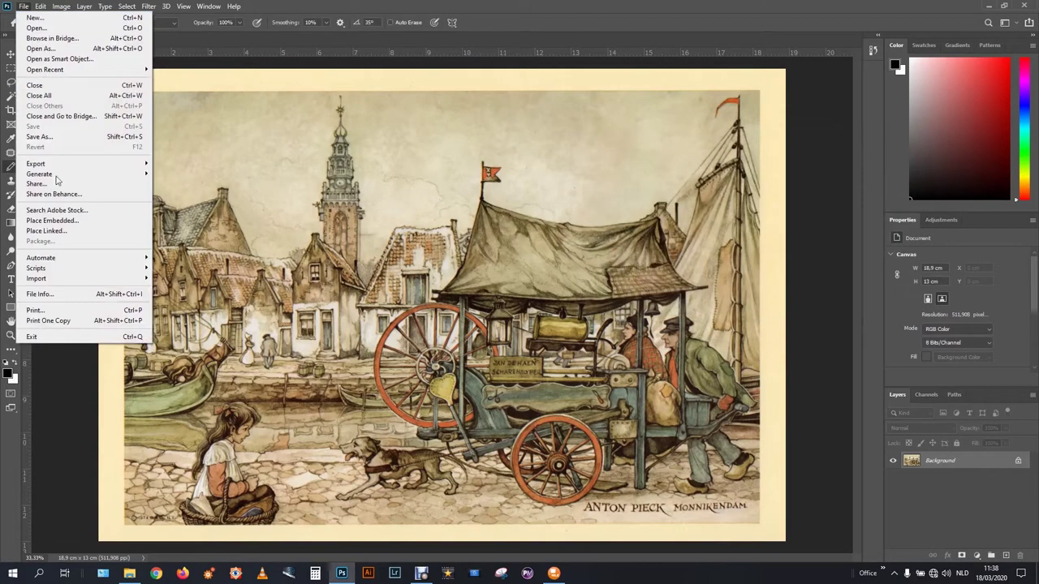
Choose the MUTOH XPJ-661UF Color printer and position the image at Top 46, Left 28.
click(85, 308)
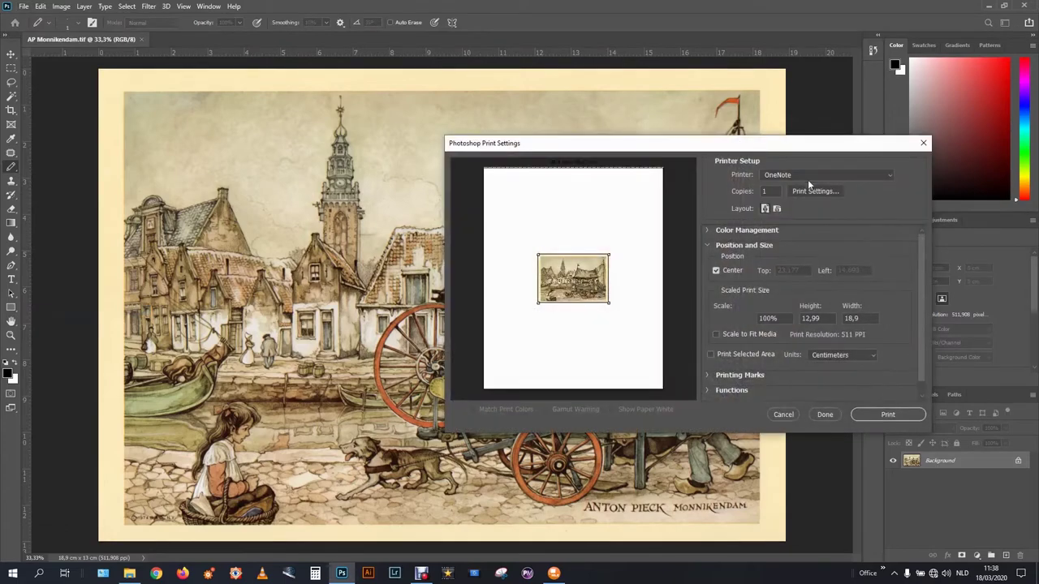
click(815, 175)
click(836, 221)
drag(576, 280, 628, 363)
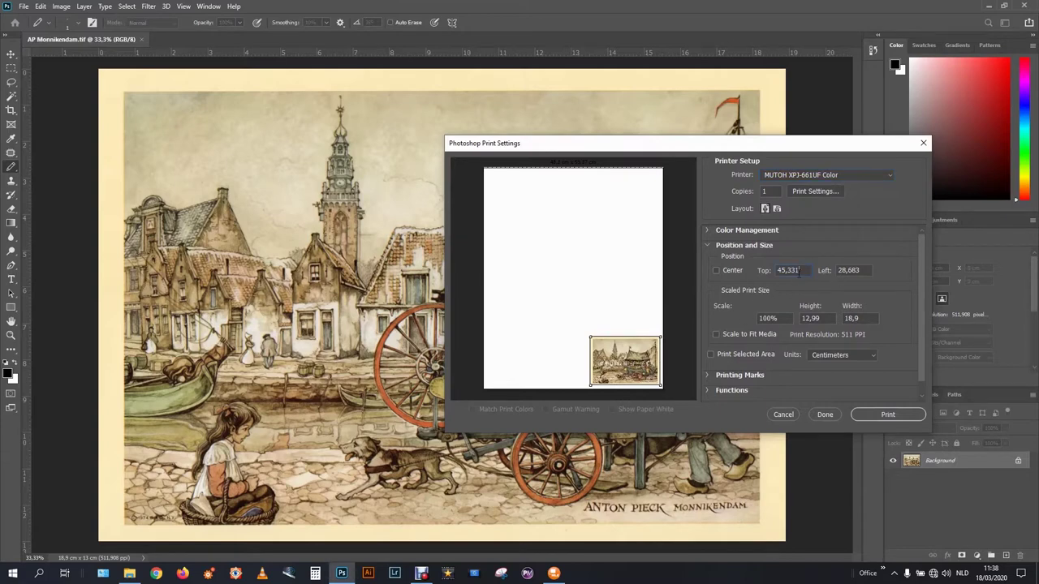
drag(799, 273, 785, 273)
key(BackSpace)
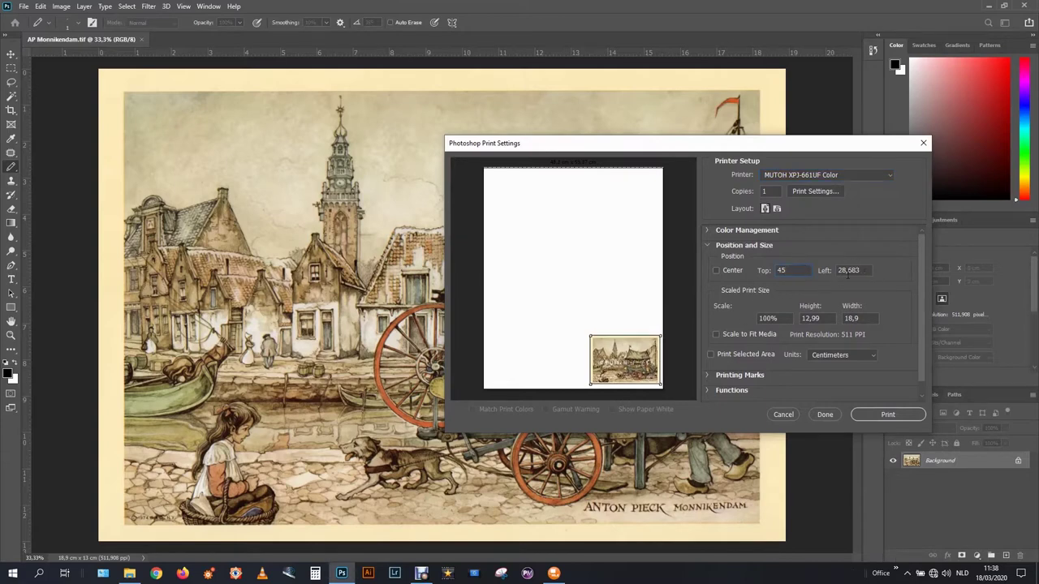
key(BackSpace)
text(6)
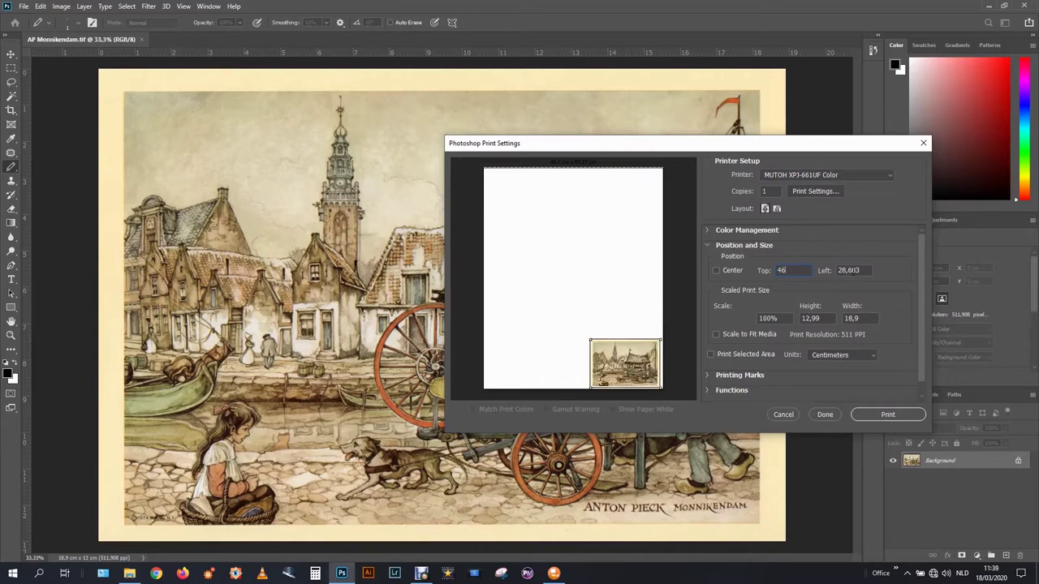
drag(863, 276, 851, 275)
key(BackSpace)
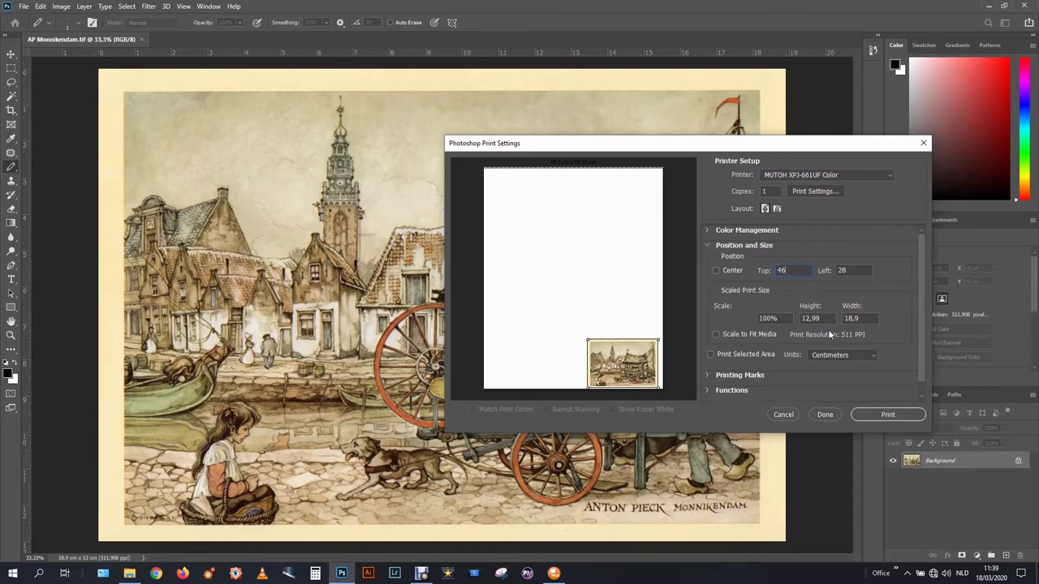
Confirm the printer's own properties and print the image.
click(817, 192)
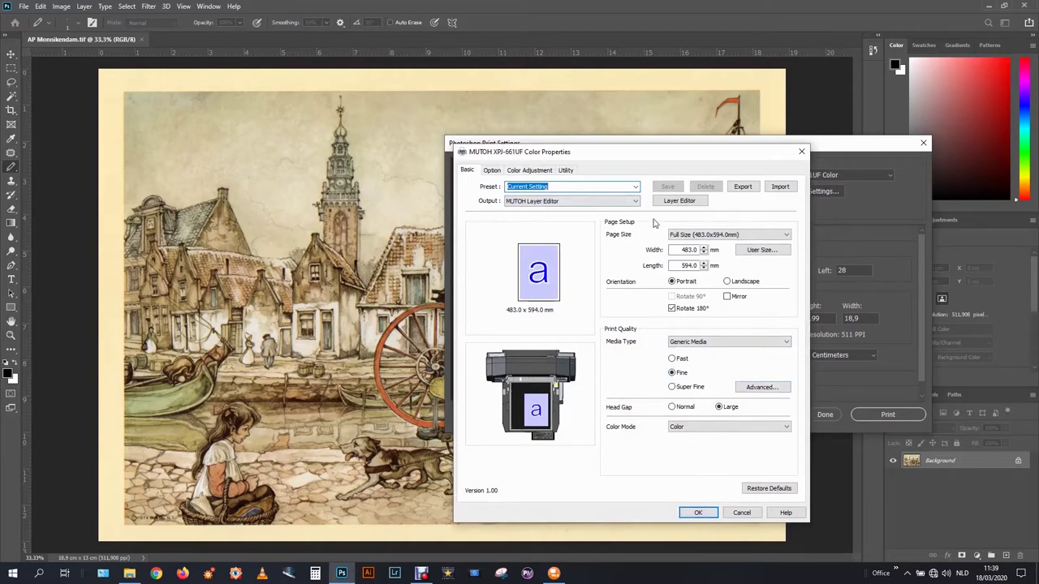
click(710, 514)
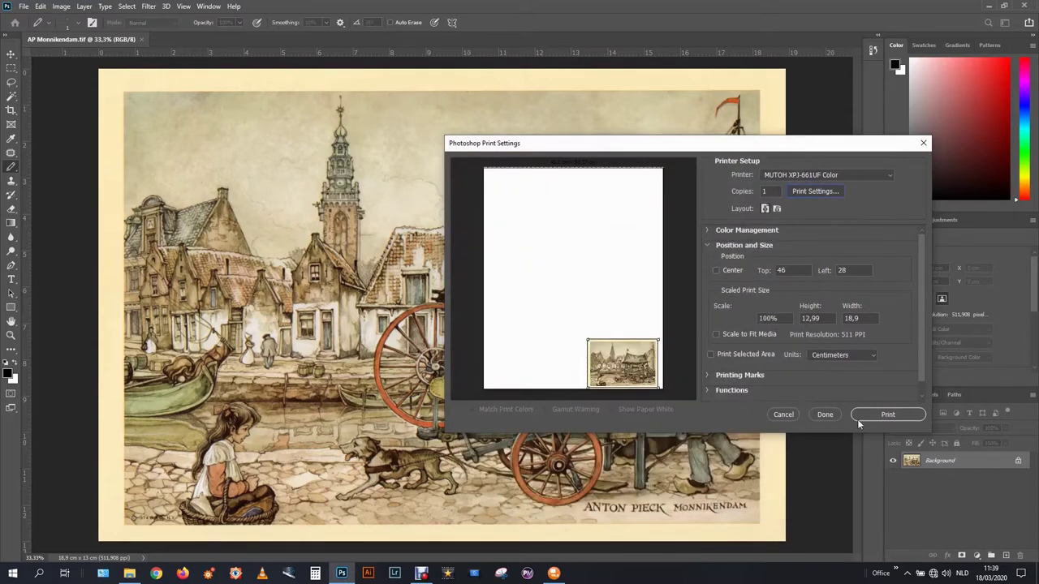
click(867, 415)
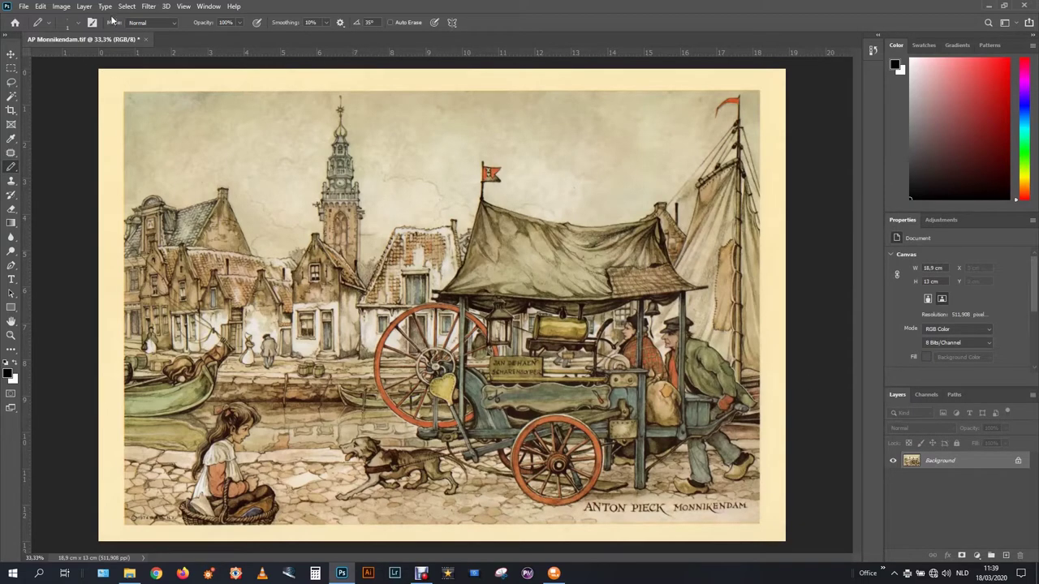
Apply Brightness/Contrast with Contrast 100 and Brightness left at 0.
click(61, 6)
mouse_move(146, 17)
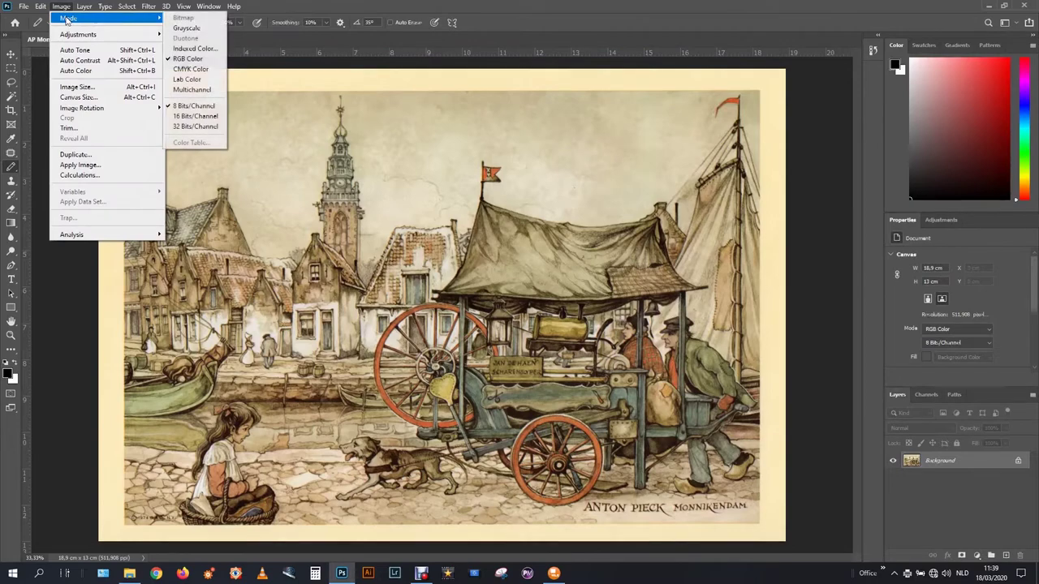
mouse_move(121, 34)
click(198, 34)
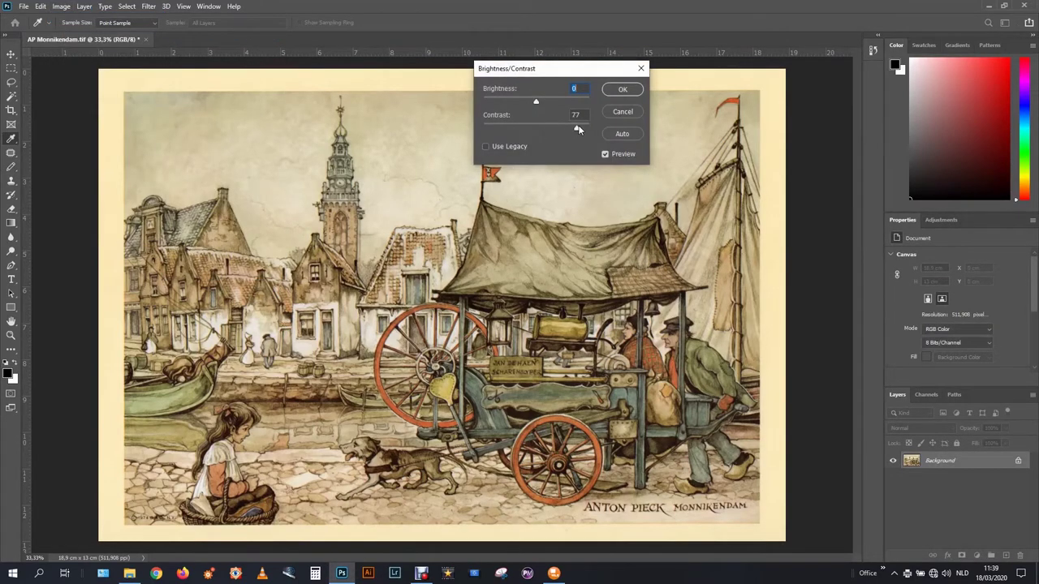
drag(578, 129, 594, 129)
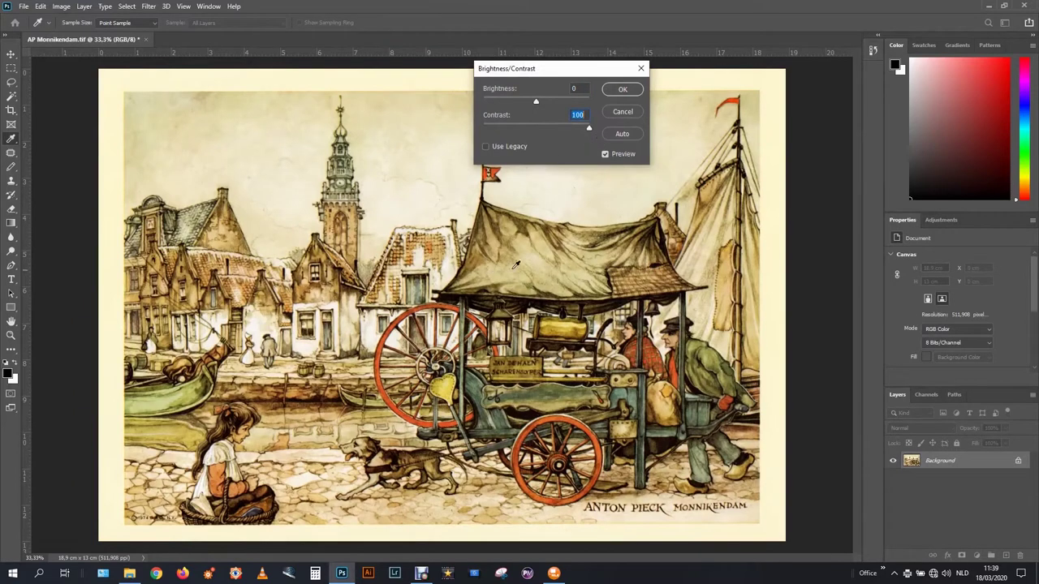
click(623, 90)
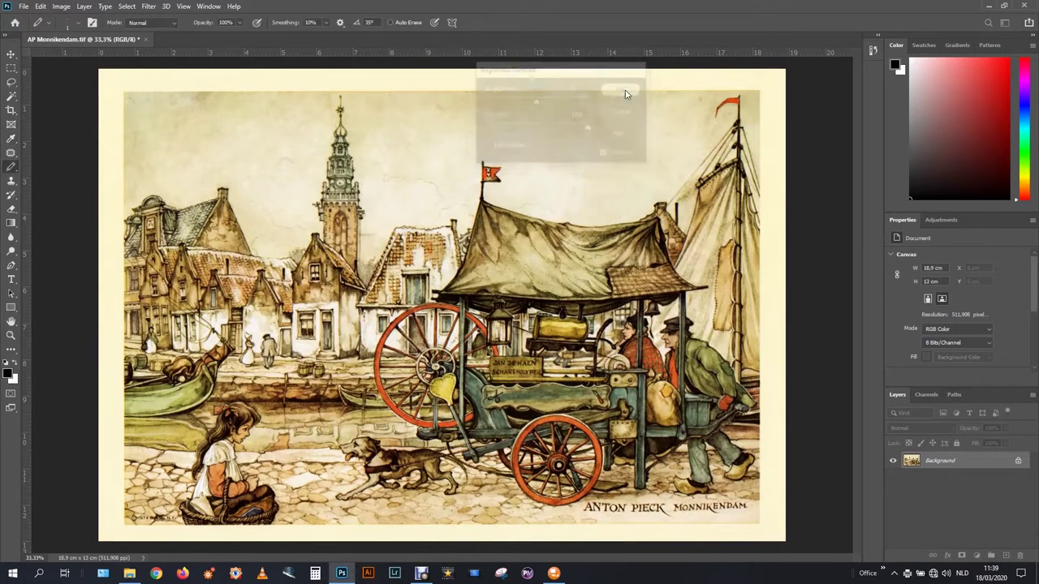
Apply the Stylize Find Edges filter to the Monnikendam illustration.
click(149, 7)
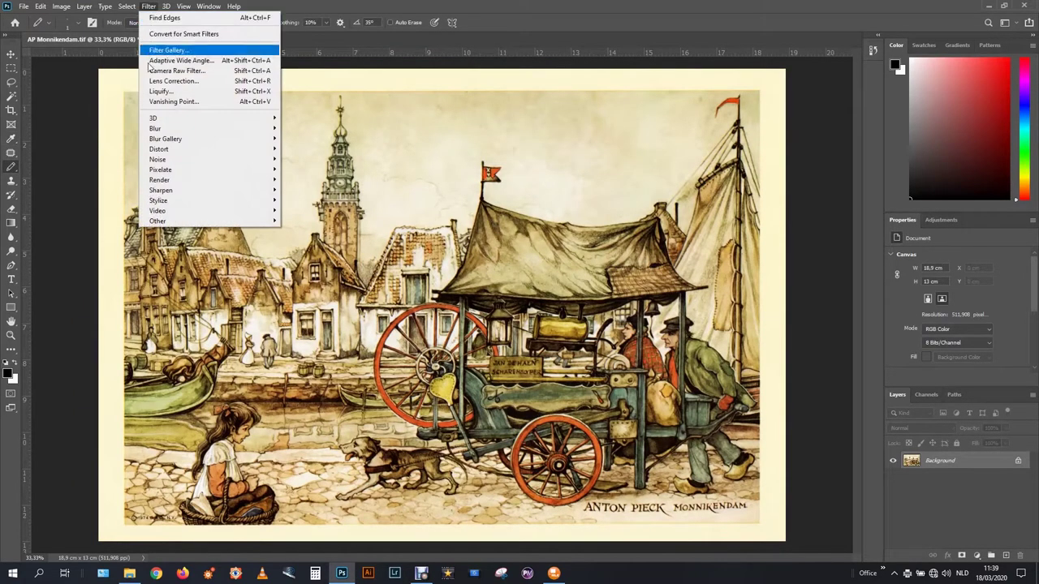
mouse_move(188, 204)
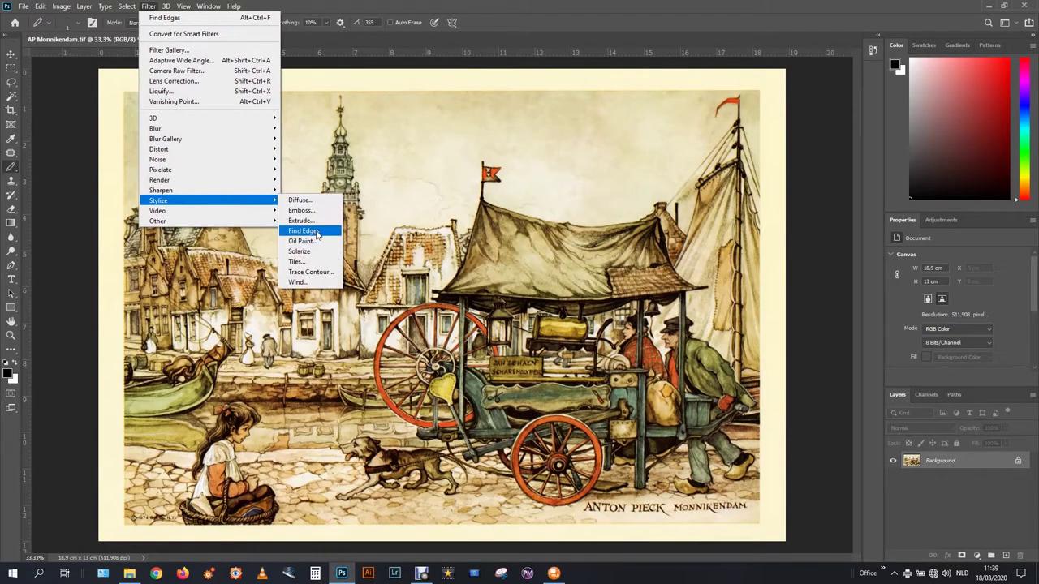
click(305, 231)
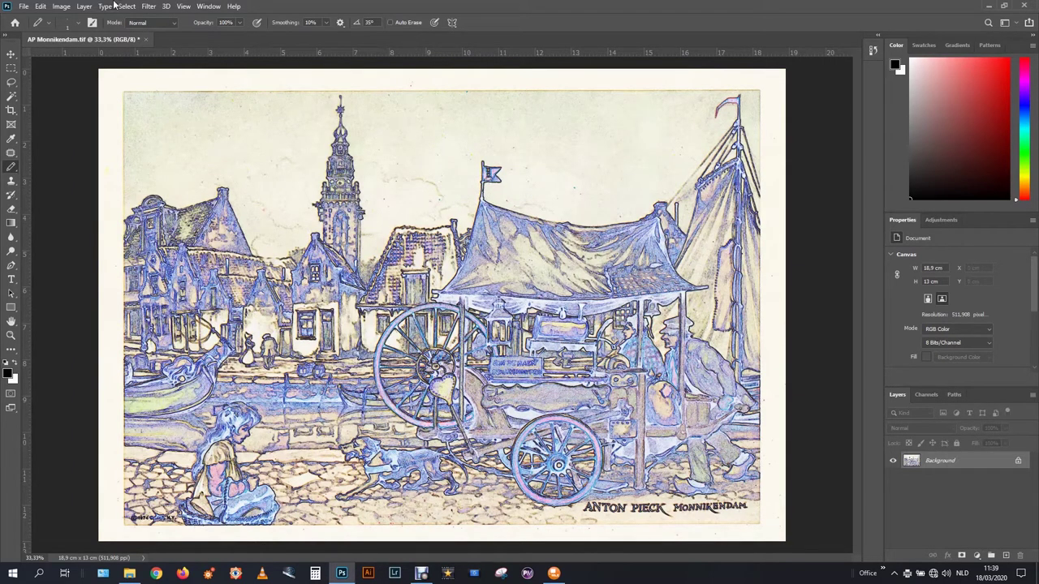
Show the Info panel and move it up beside the Properties panel.
click(60, 5)
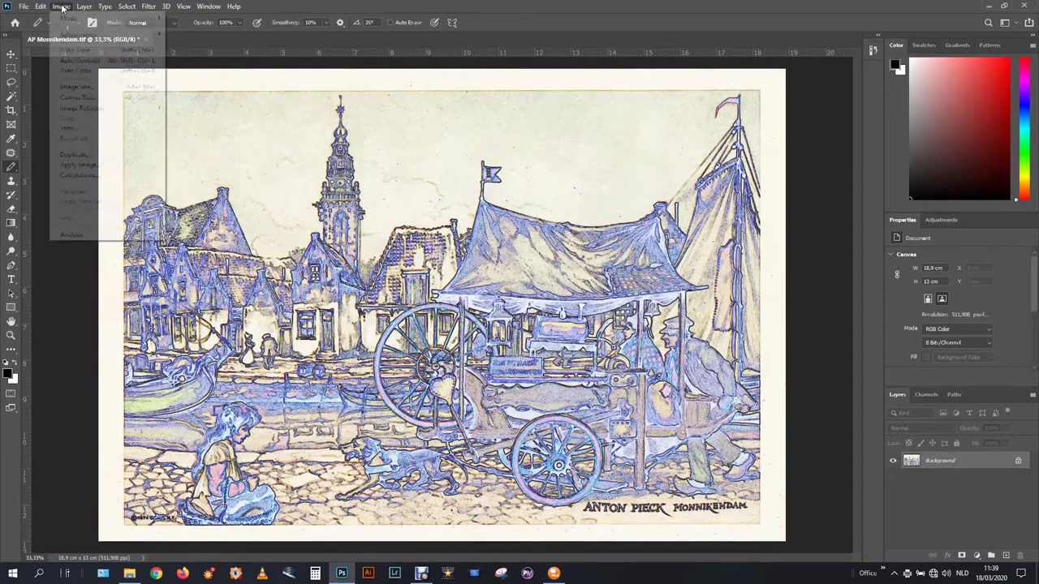
click(61, 6)
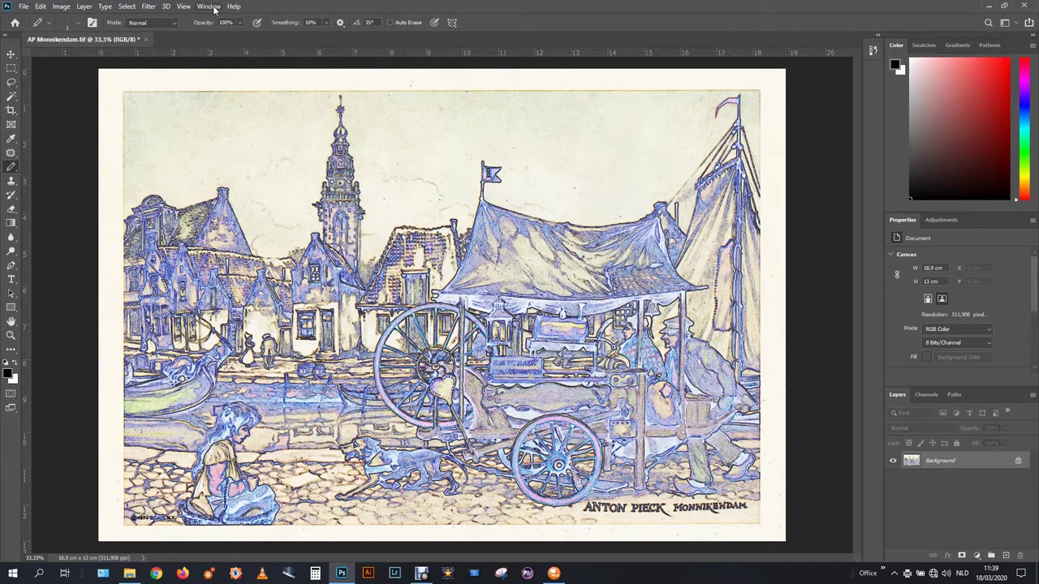
click(214, 7)
click(231, 213)
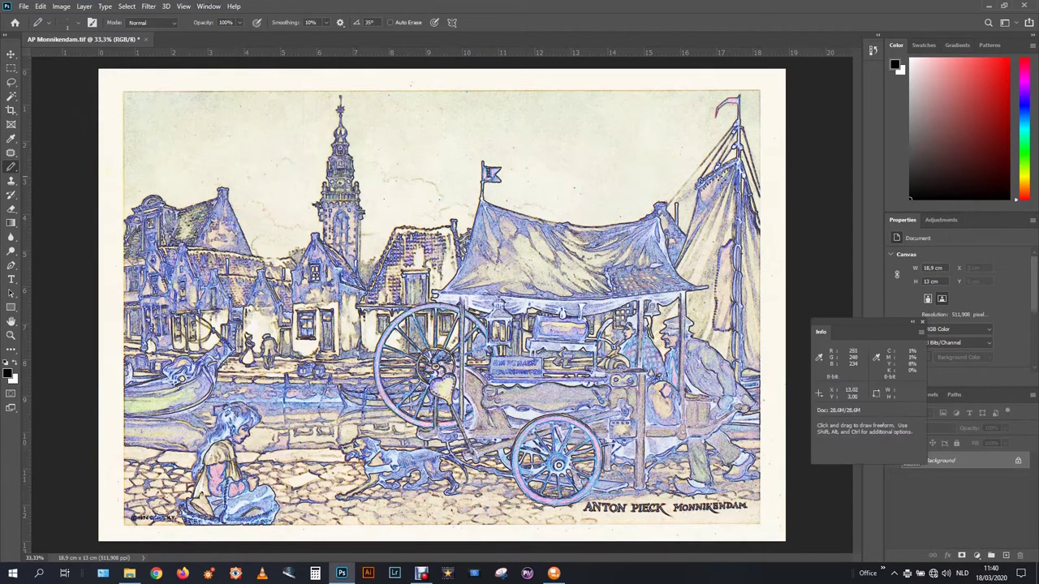
drag(872, 320, 836, 240)
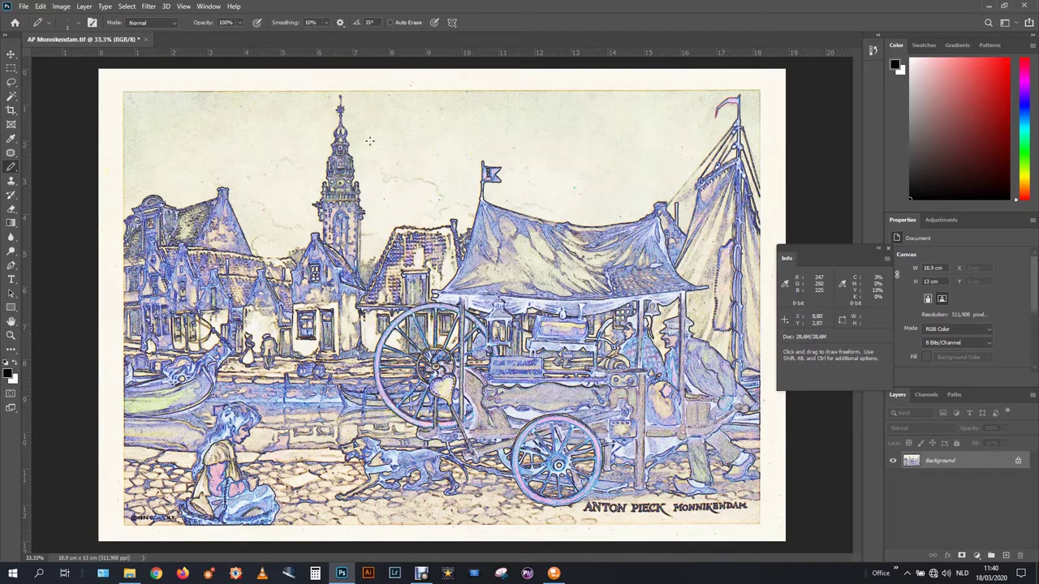
click(62, 6)
Apply Black & White with Reds -104, Yellows 138, Greens -49, Cyans 174.
mouse_move(122, 34)
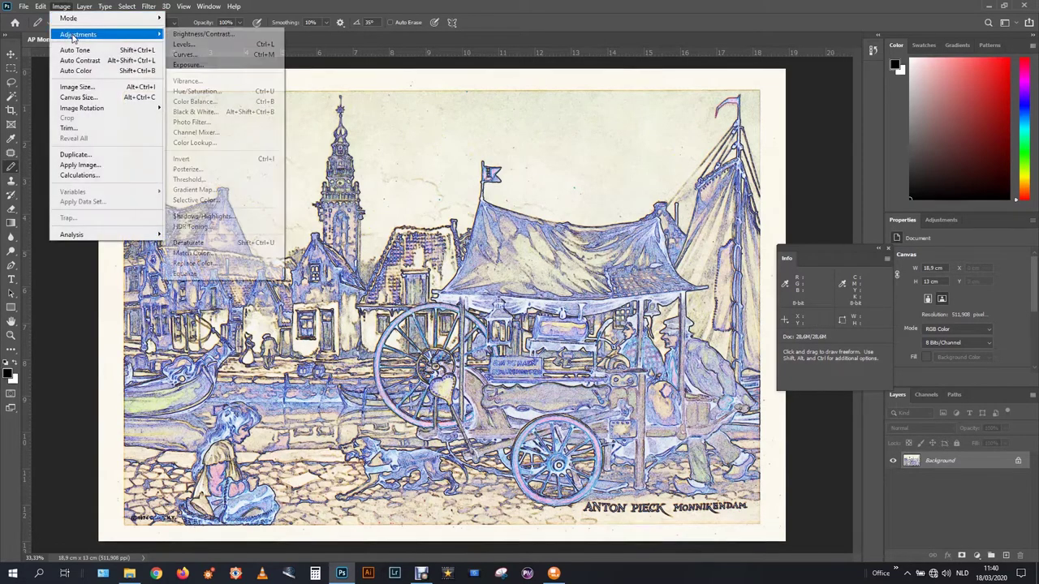
click(220, 112)
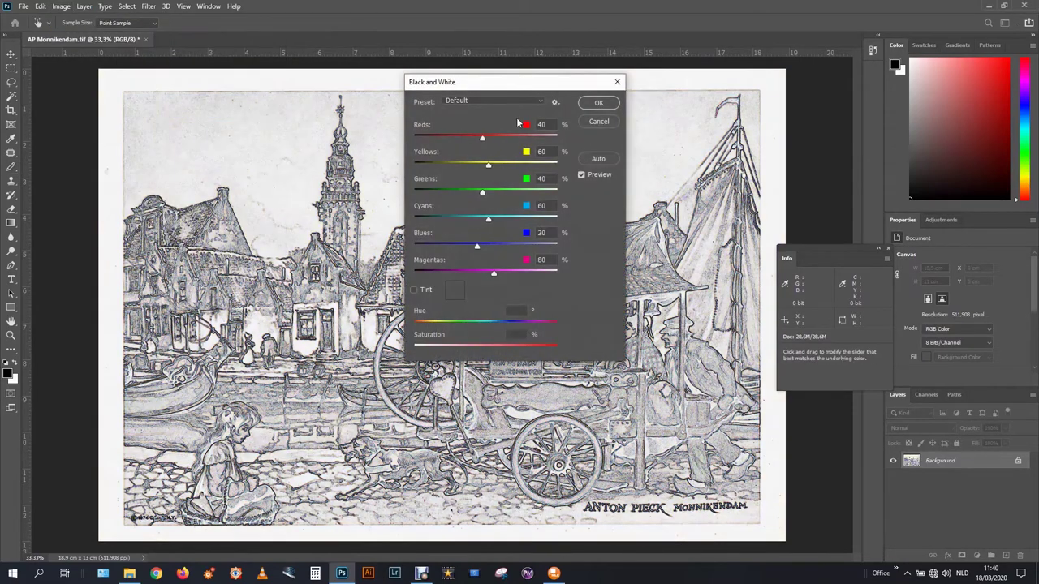
click(458, 192)
click(521, 219)
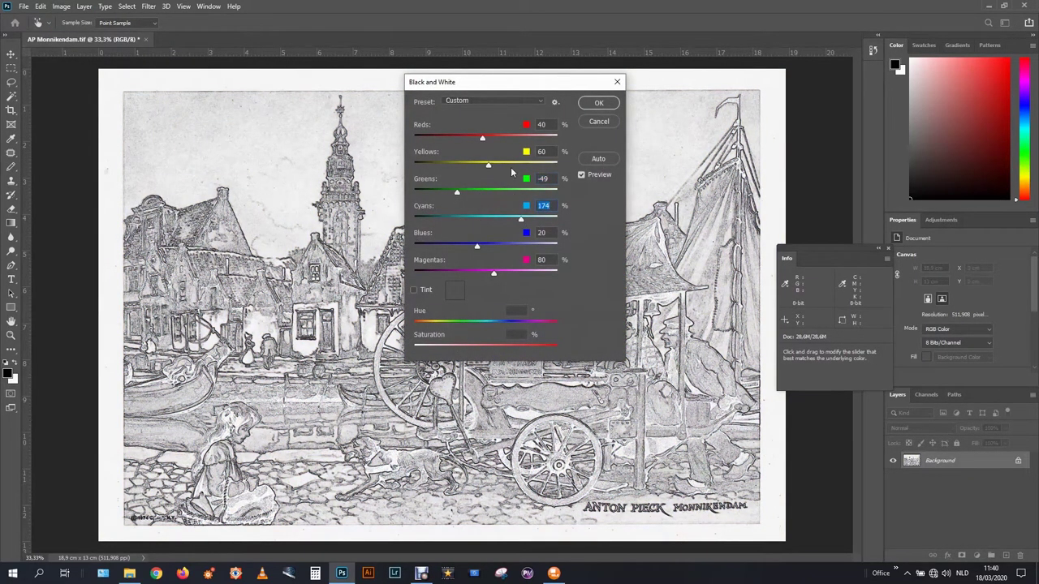
click(511, 166)
click(466, 138)
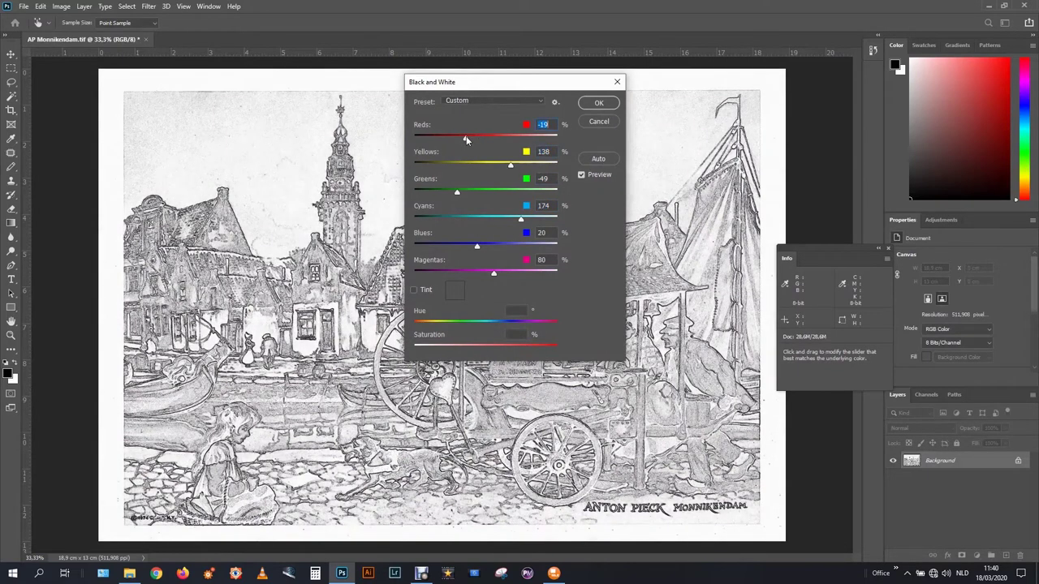
drag(466, 138, 442, 139)
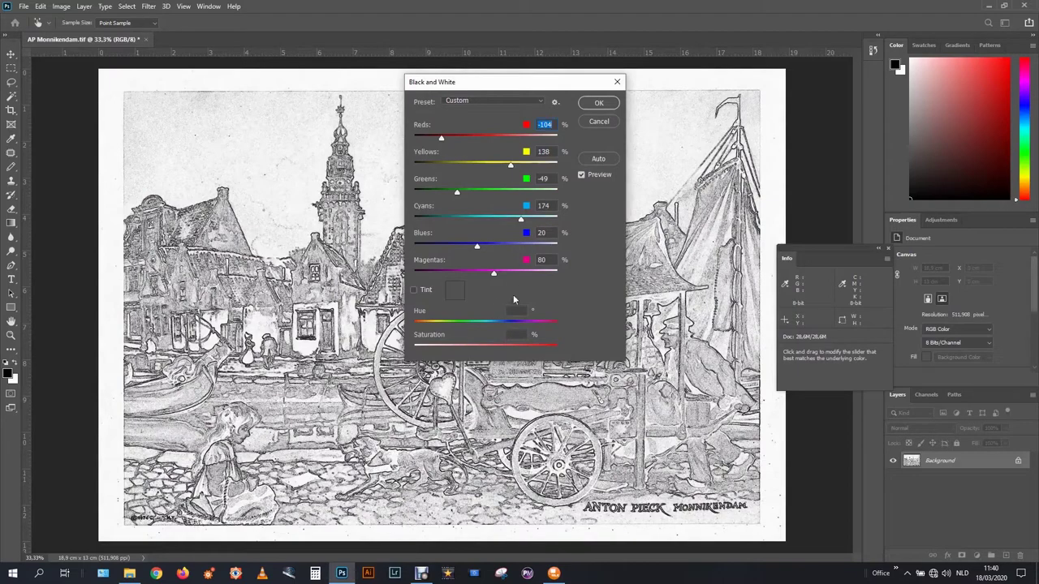
click(599, 105)
key(b)
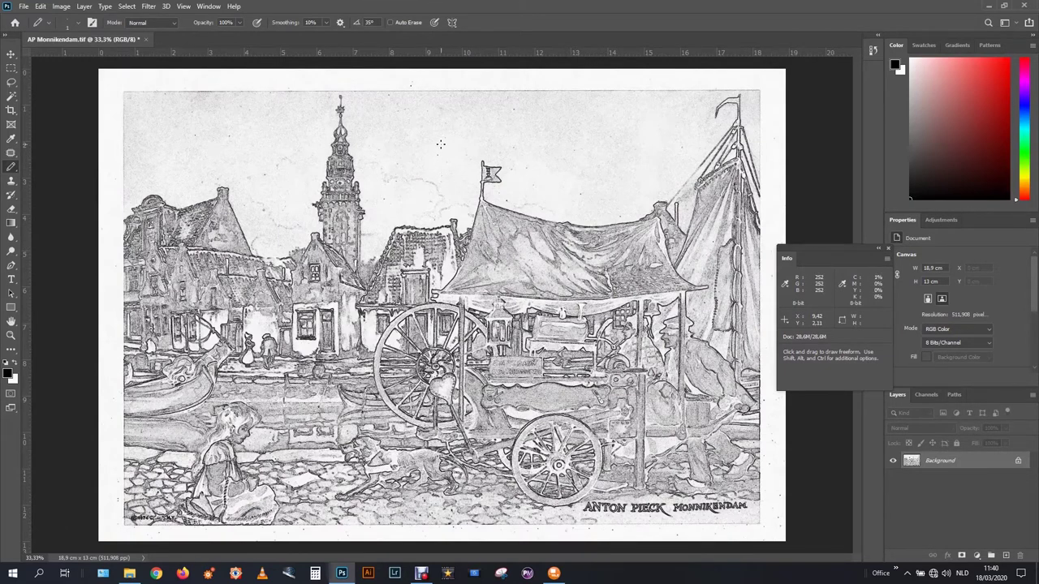
Apply Levels with black input about 123 and gamma 1,41, then close the Info panel.
click(62, 6)
mouse_move(78, 36)
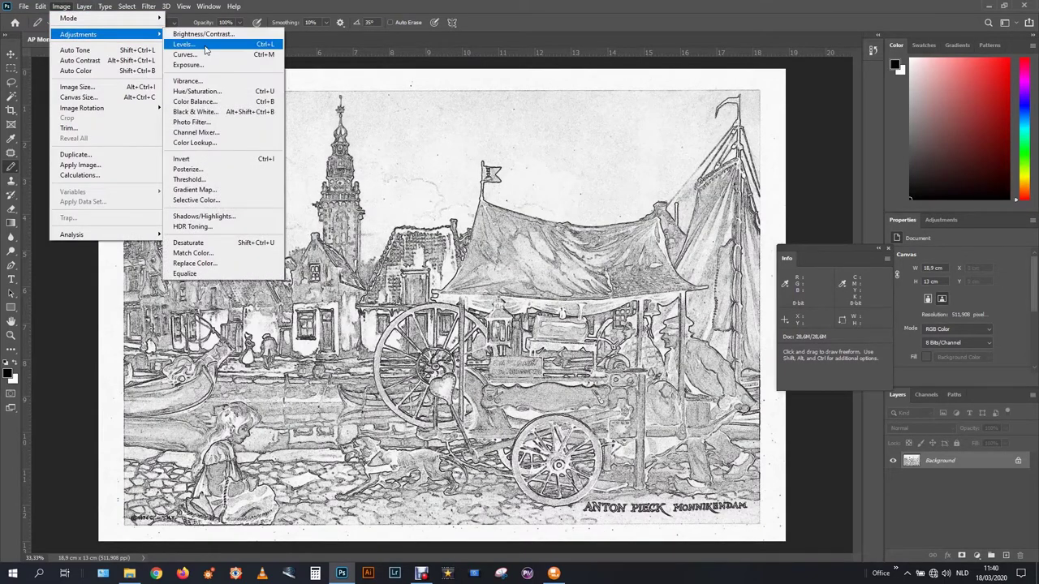
click(203, 44)
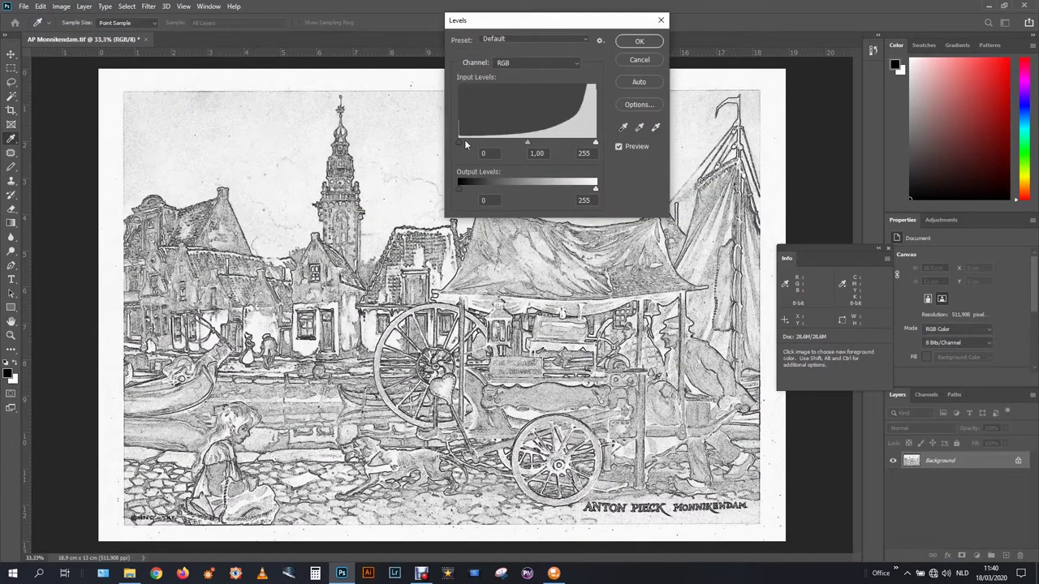
drag(465, 145, 515, 139)
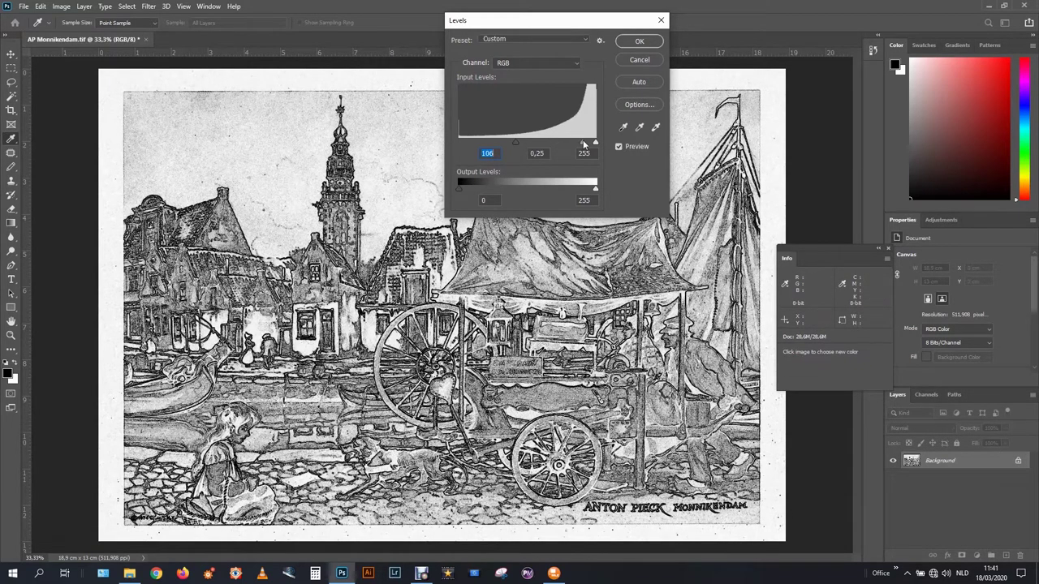
drag(557, 142, 560, 141)
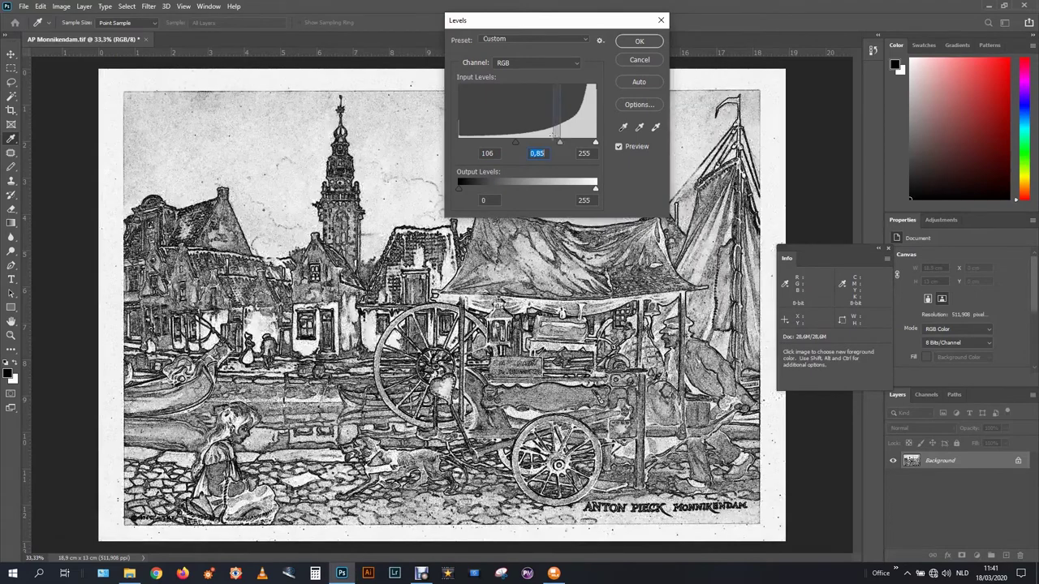
drag(560, 142, 545, 143)
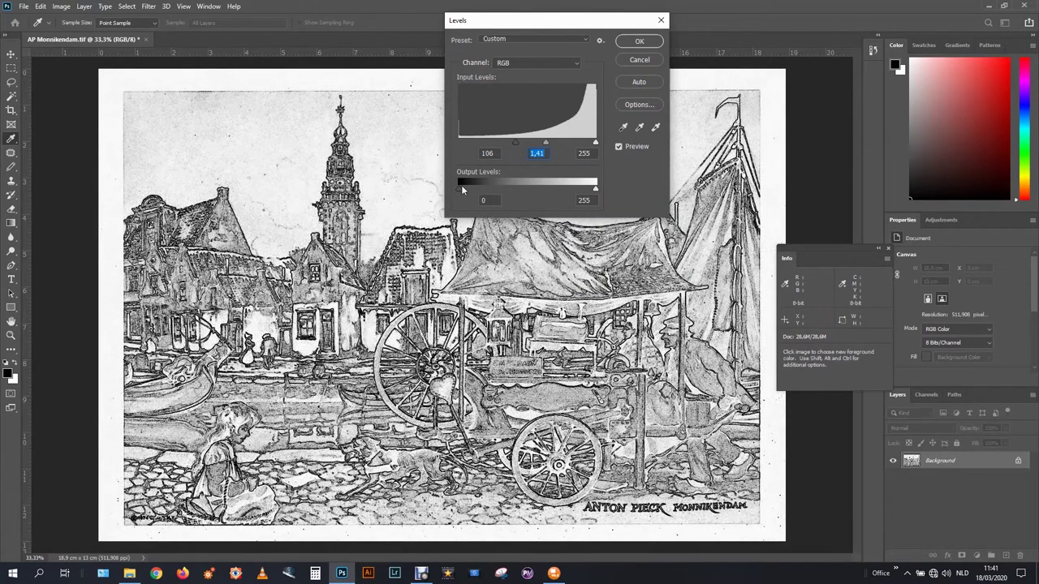
mouse_move(460, 187)
mouse_down()
mouse_move(500, 189)
mouse_move(459, 188)
mouse_up()
drag(597, 188, 583, 188)
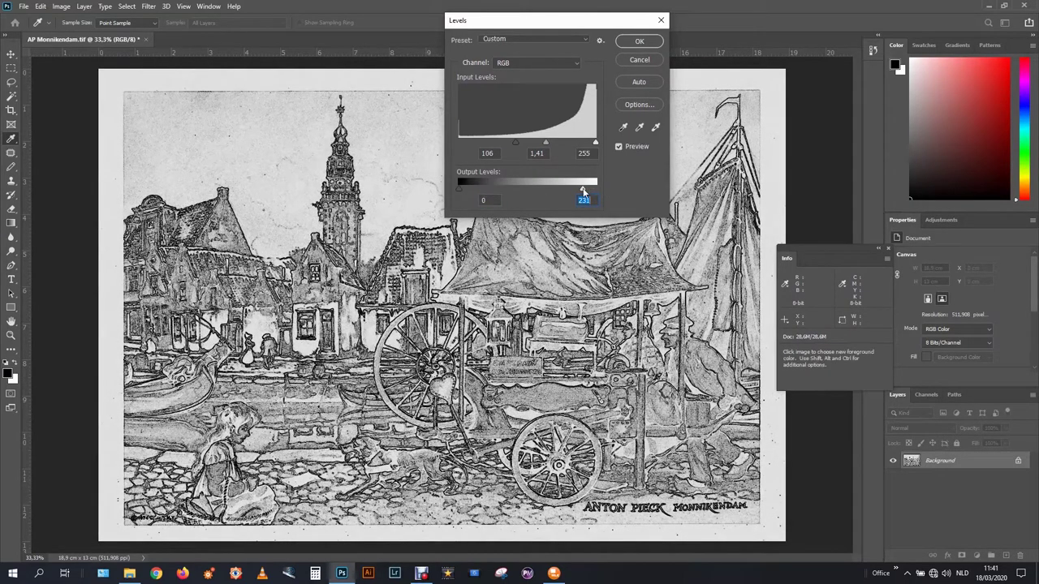
drag(583, 191, 599, 189)
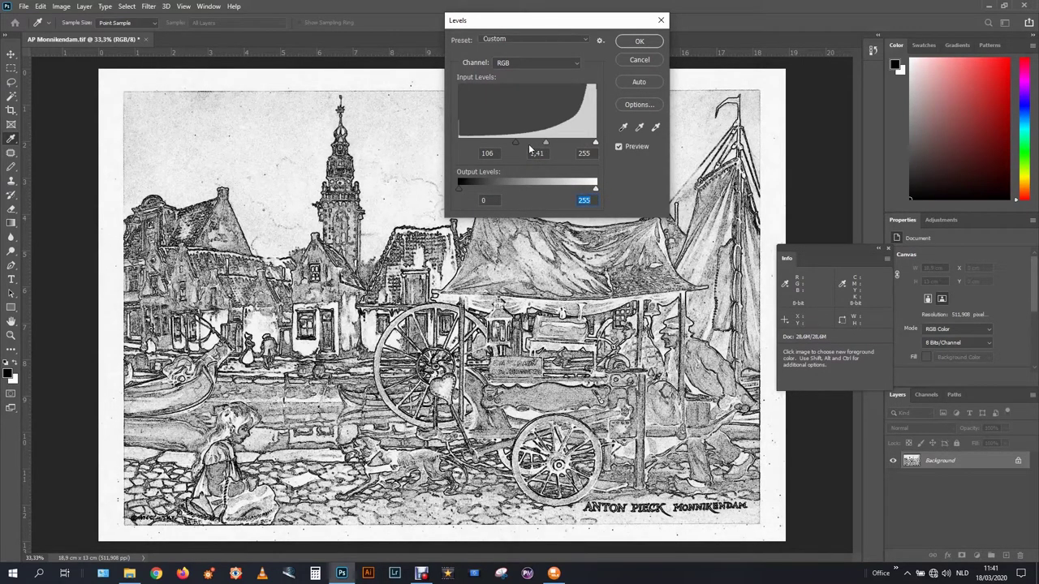
drag(515, 143, 524, 143)
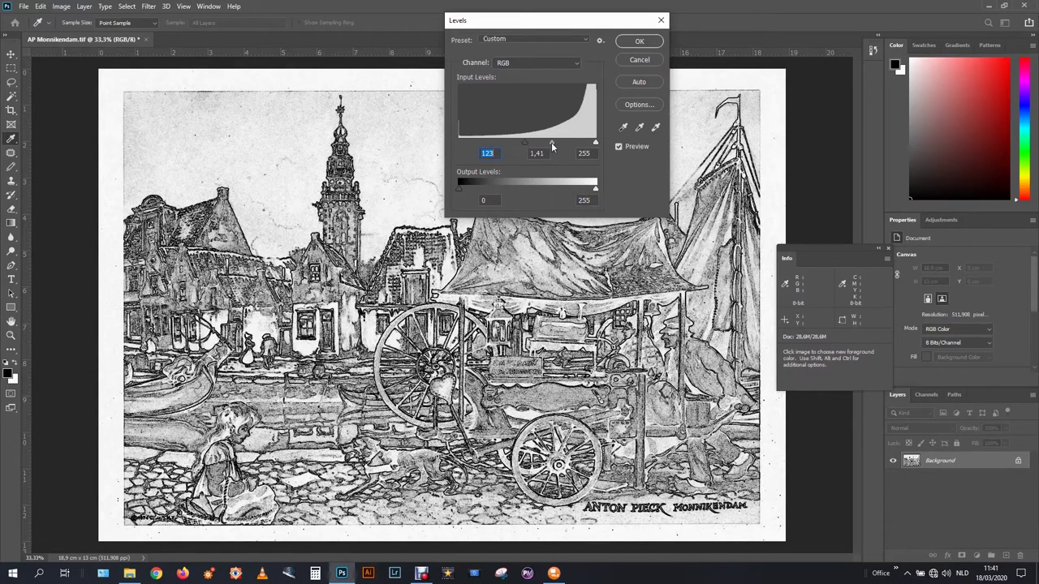
click(639, 41)
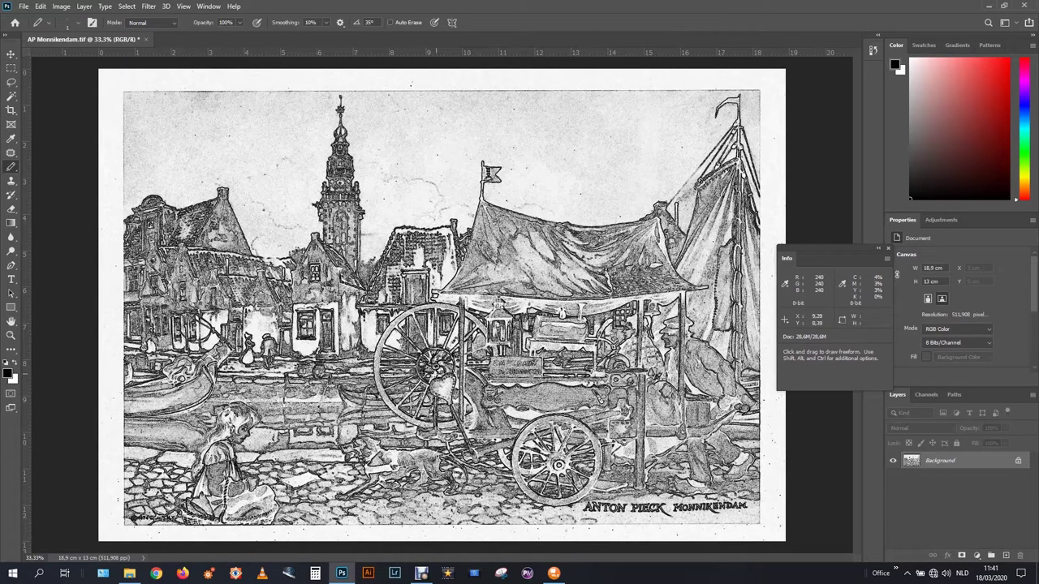
click(887, 247)
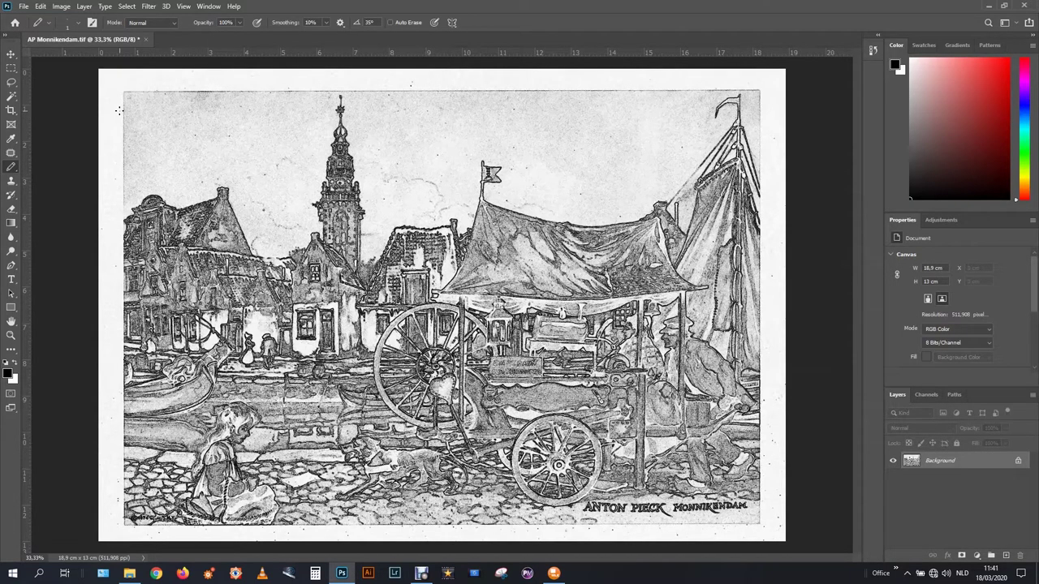
click(24, 7)
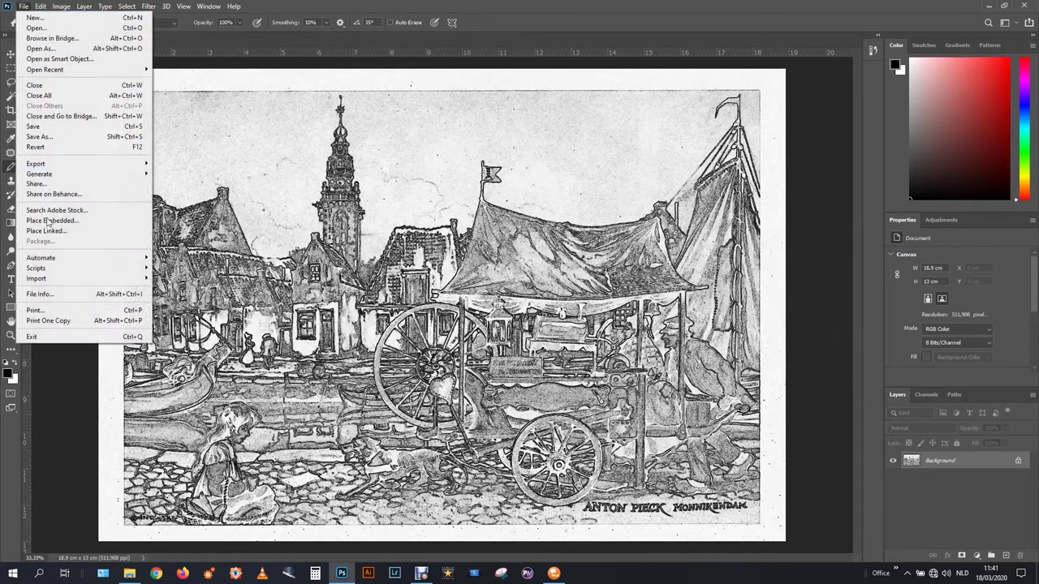
Print to the MUTOH XPJ-661UF White printer with Enables Gradation turned on.
click(55, 310)
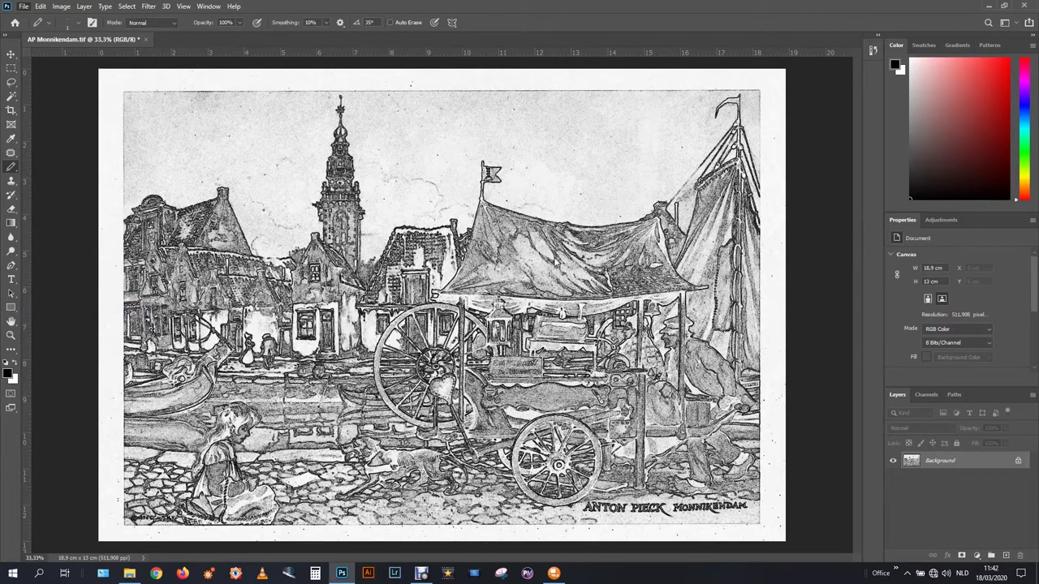
click(833, 175)
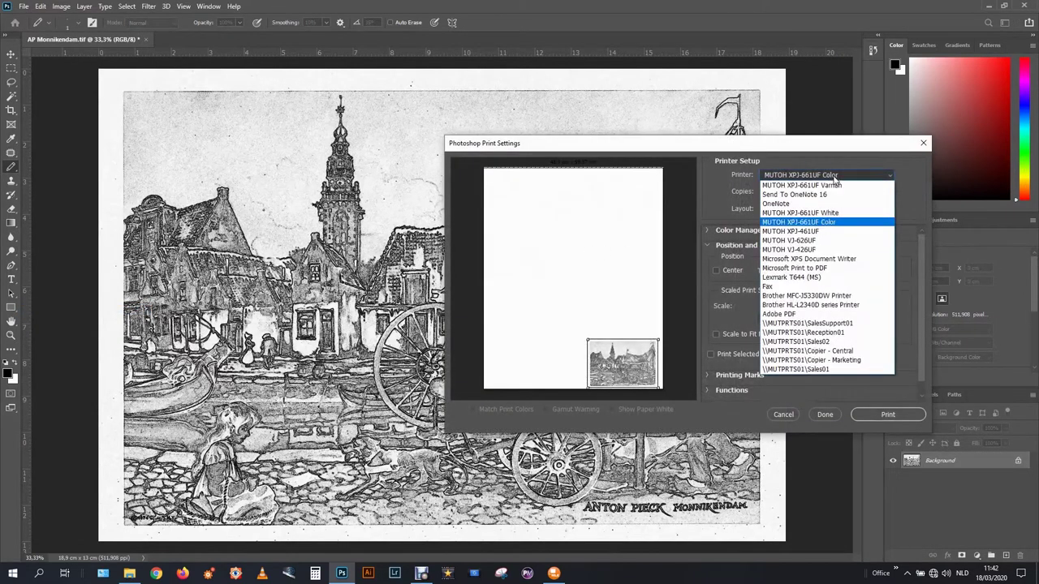
click(833, 214)
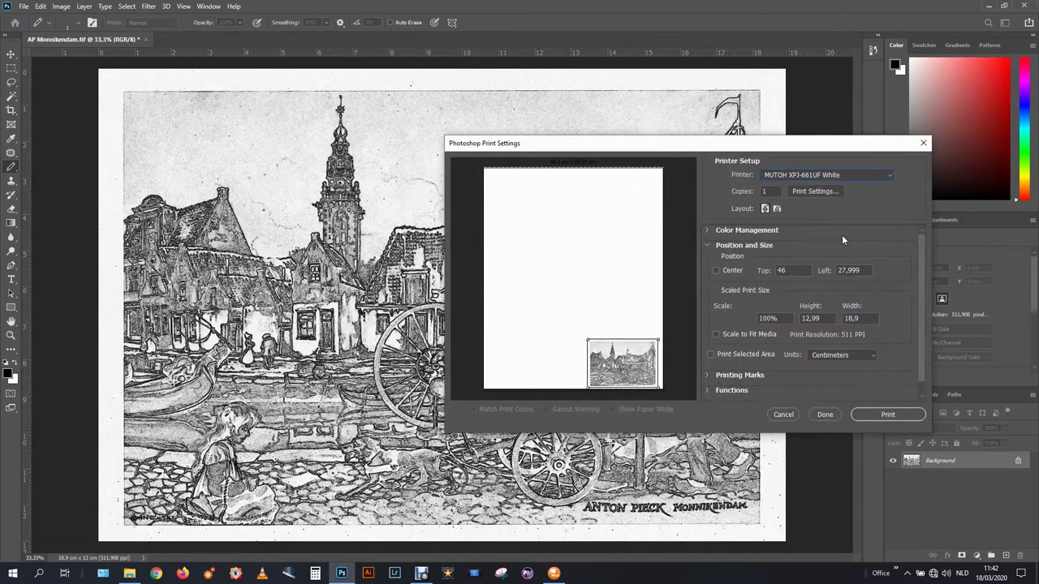
click(830, 191)
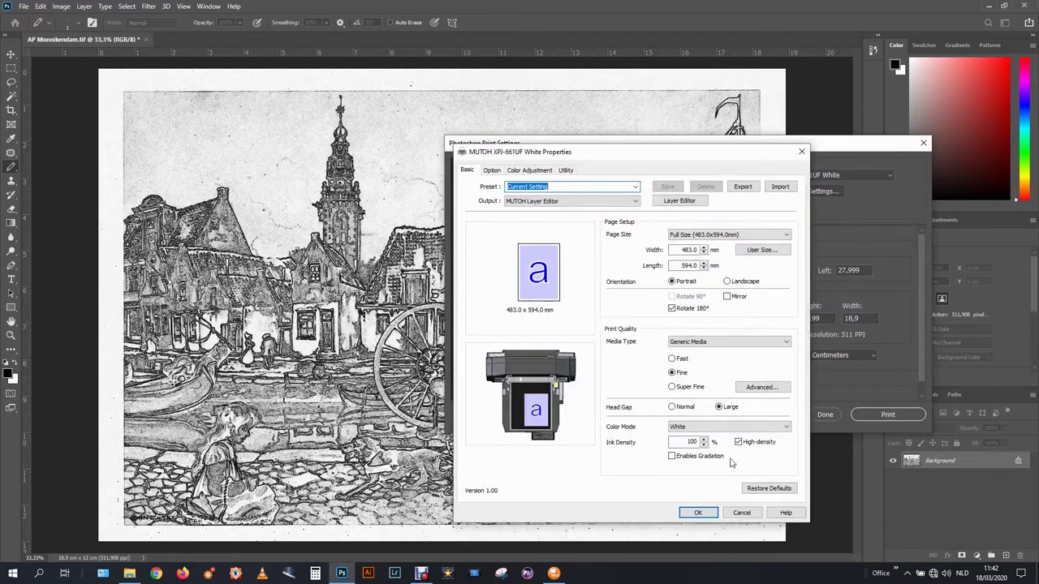
click(699, 457)
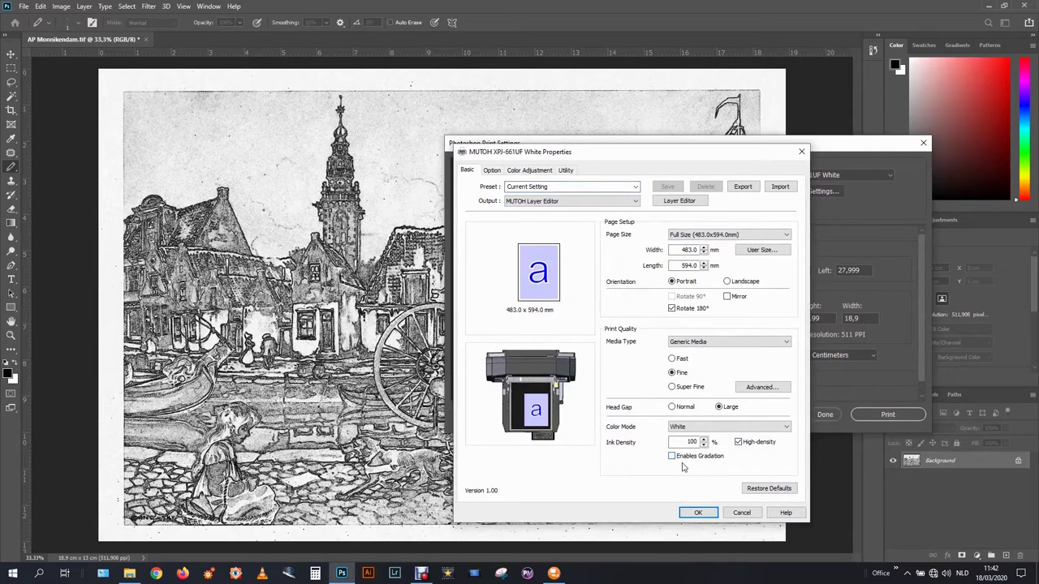
click(678, 461)
click(672, 457)
click(686, 514)
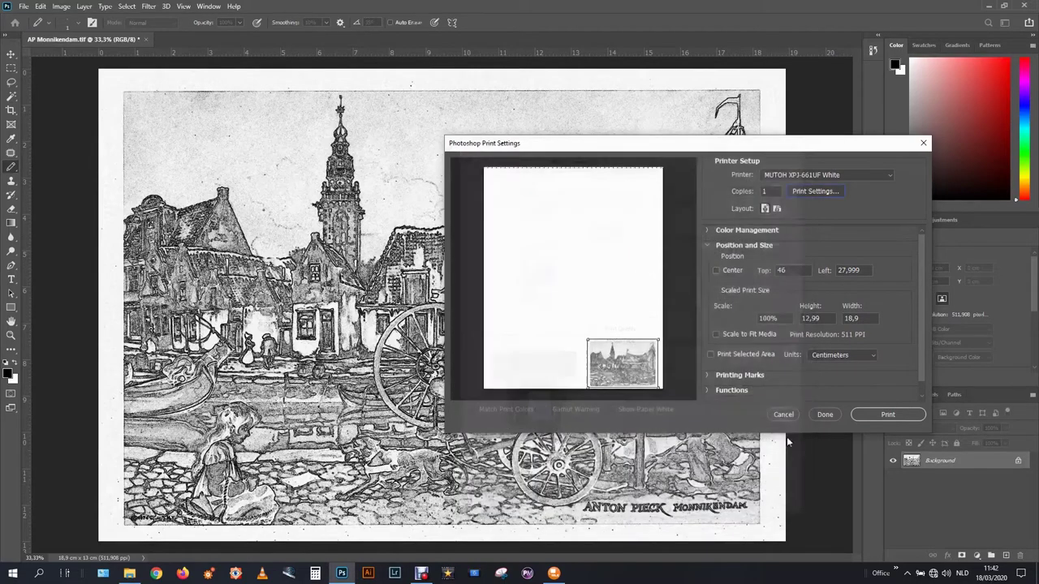
click(887, 414)
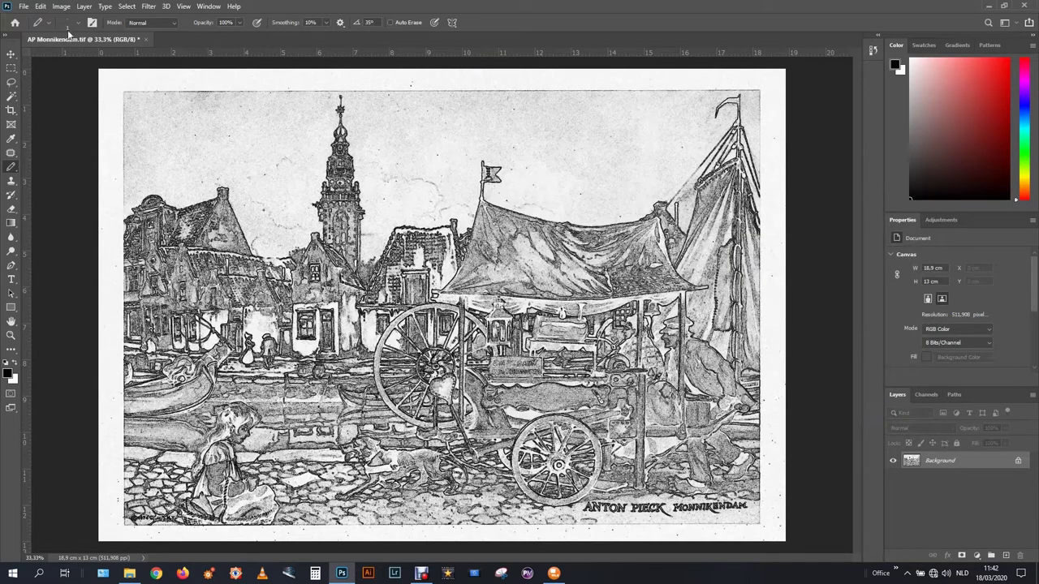
Send the image to the MUTOH XPJ-661UF Varnish printer.
click(23, 7)
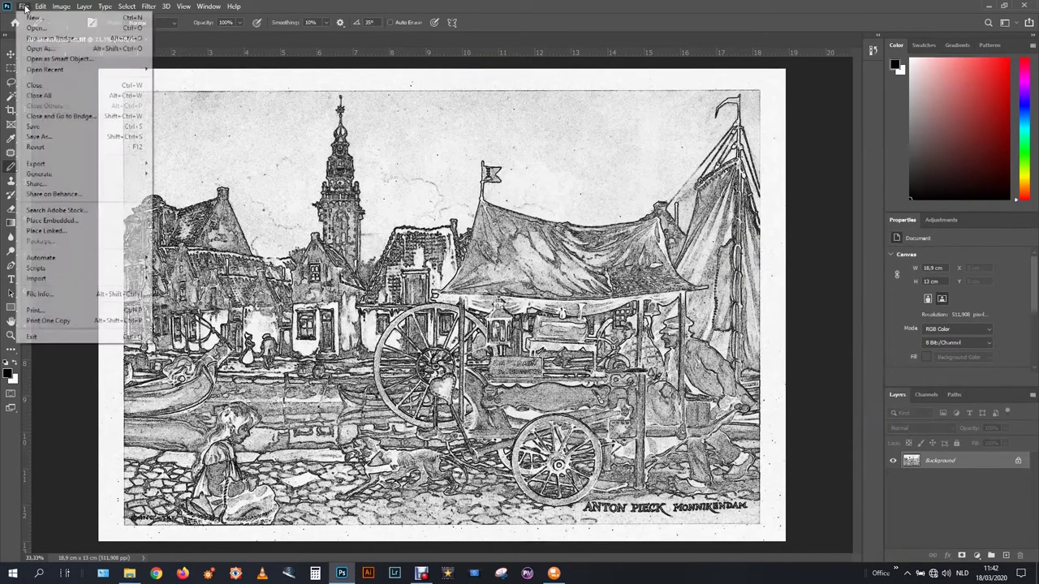
click(71, 295)
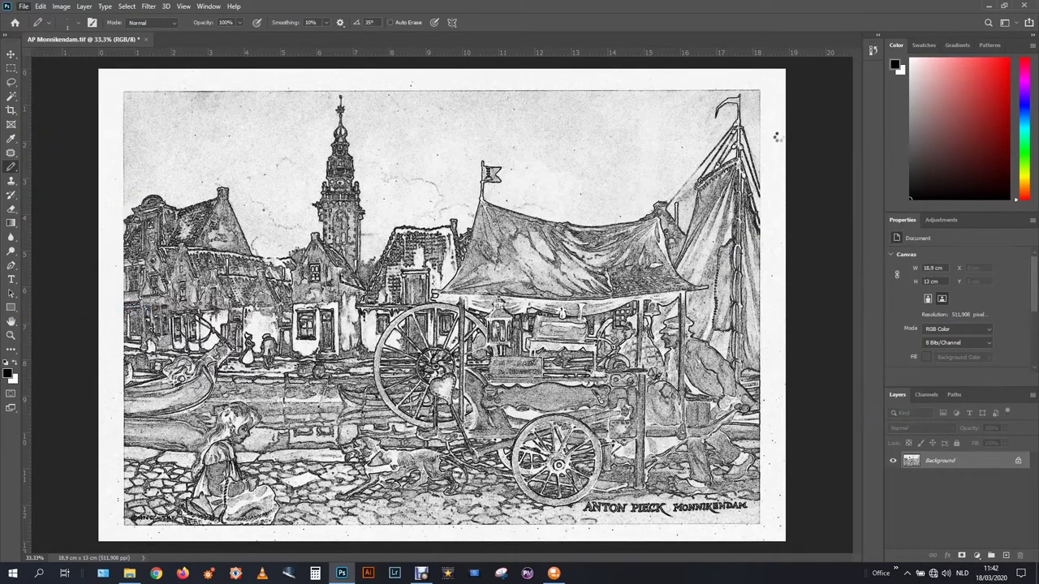
click(812, 175)
click(836, 182)
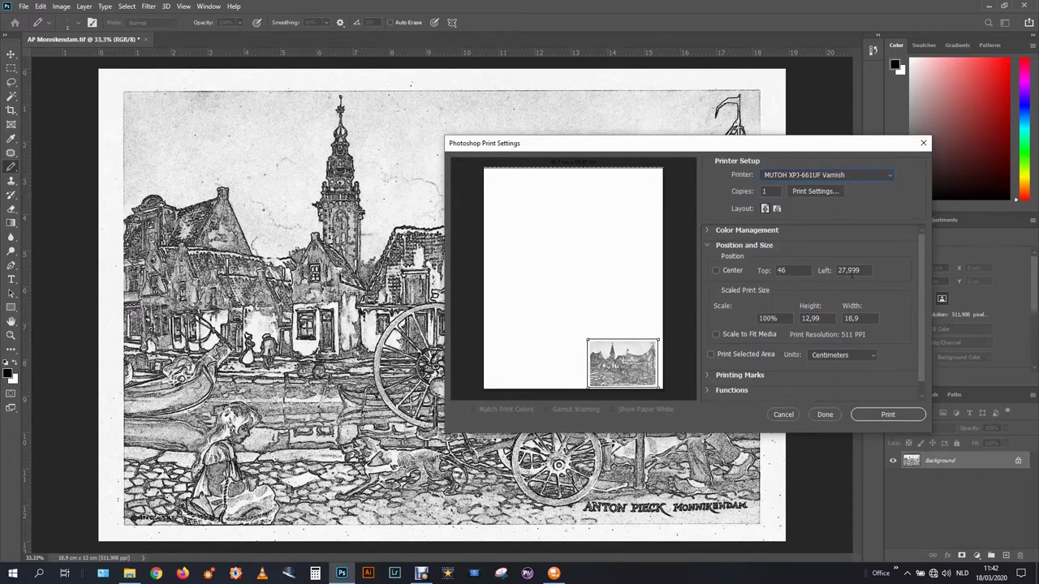
click(875, 417)
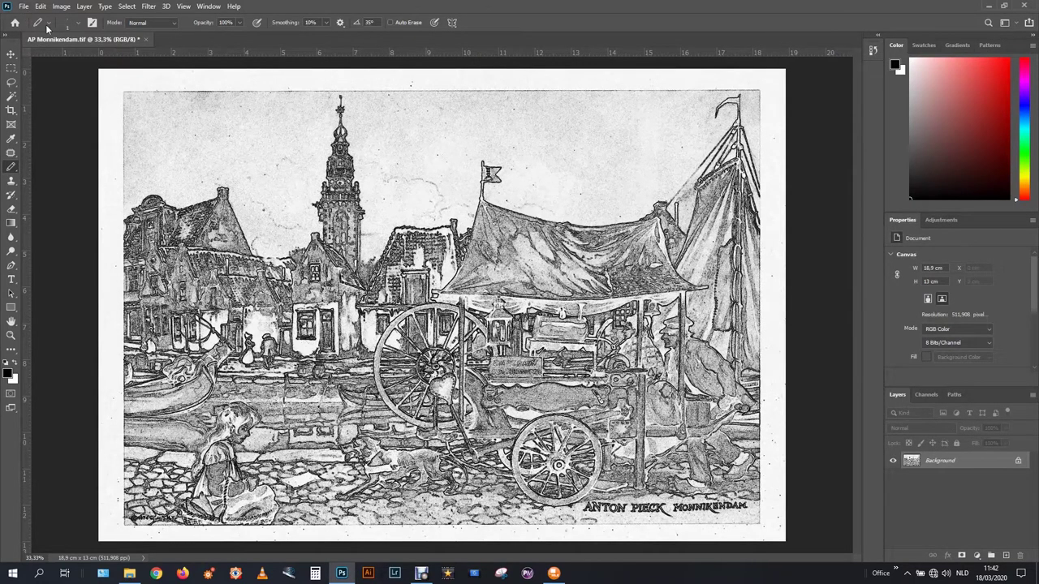
Print to the Varnish printer again with Enables Gradation on, then close the document.
click(26, 7)
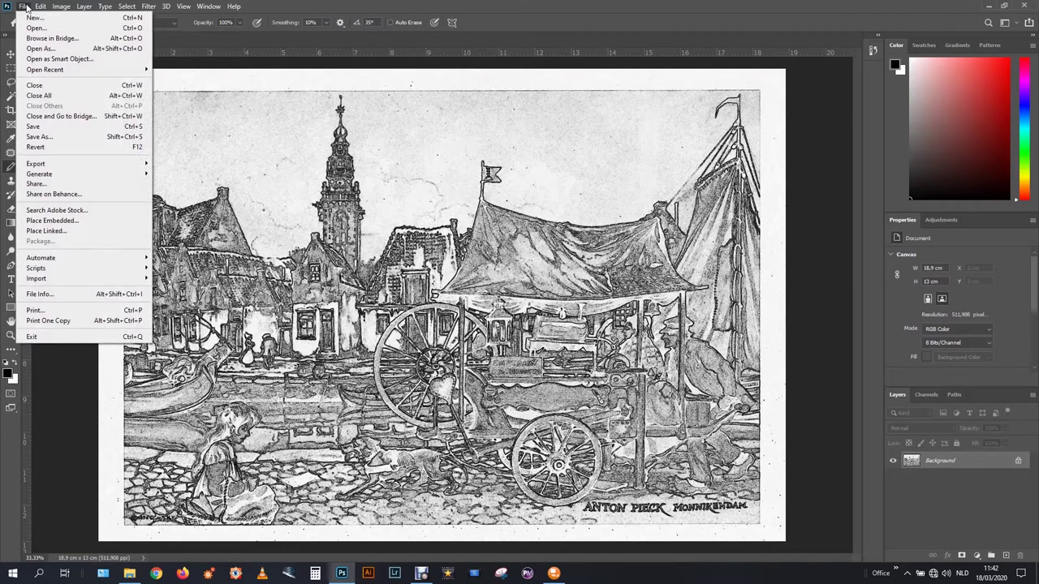
click(78, 311)
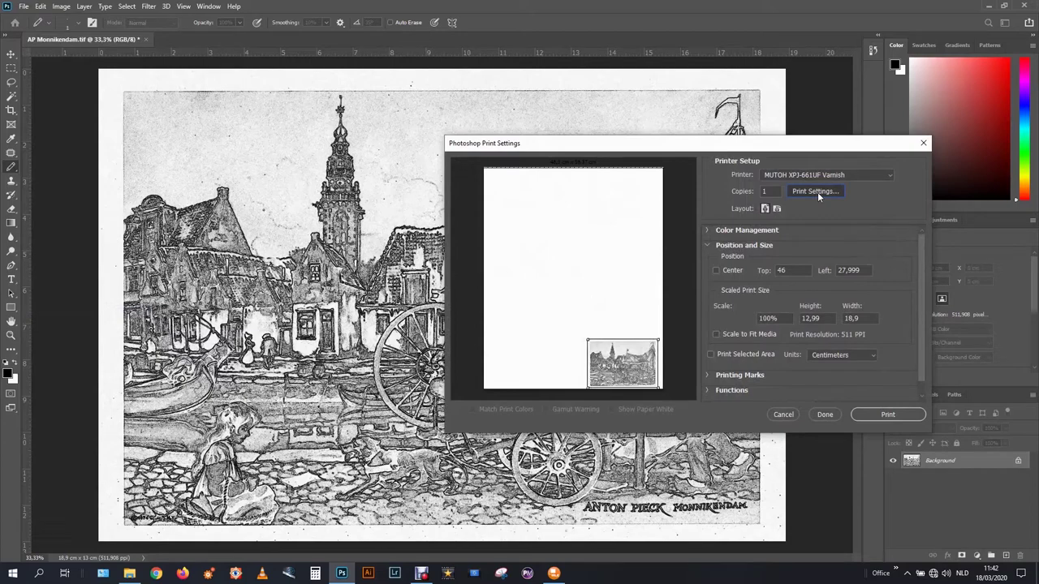
click(817, 192)
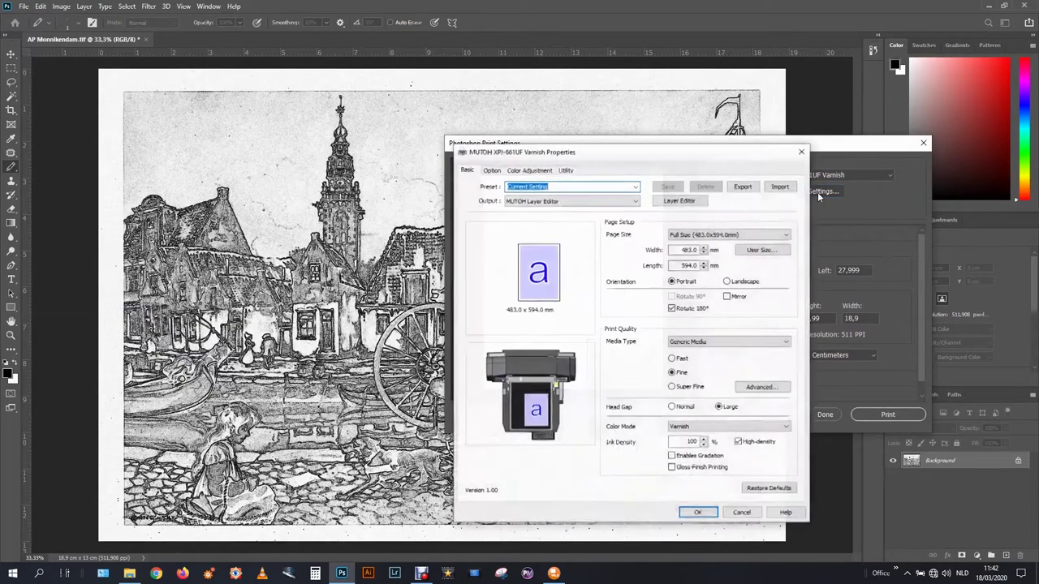
click(672, 456)
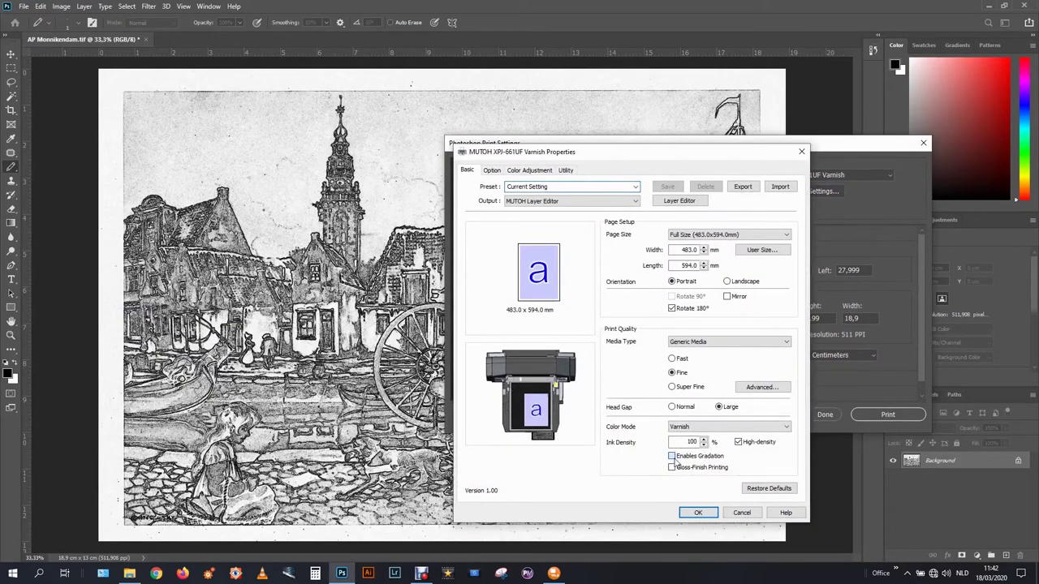
click(700, 513)
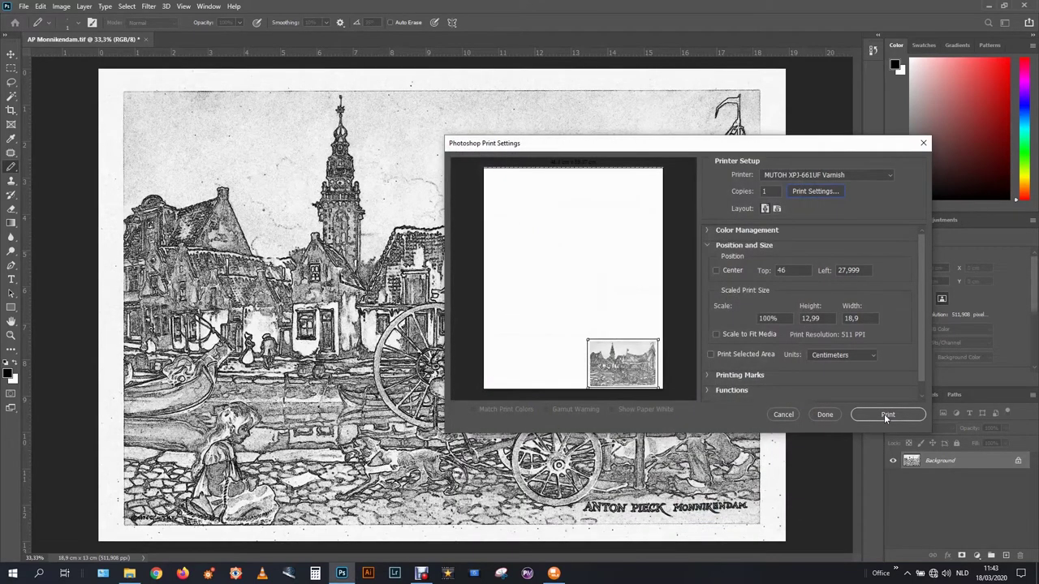
key(Return)
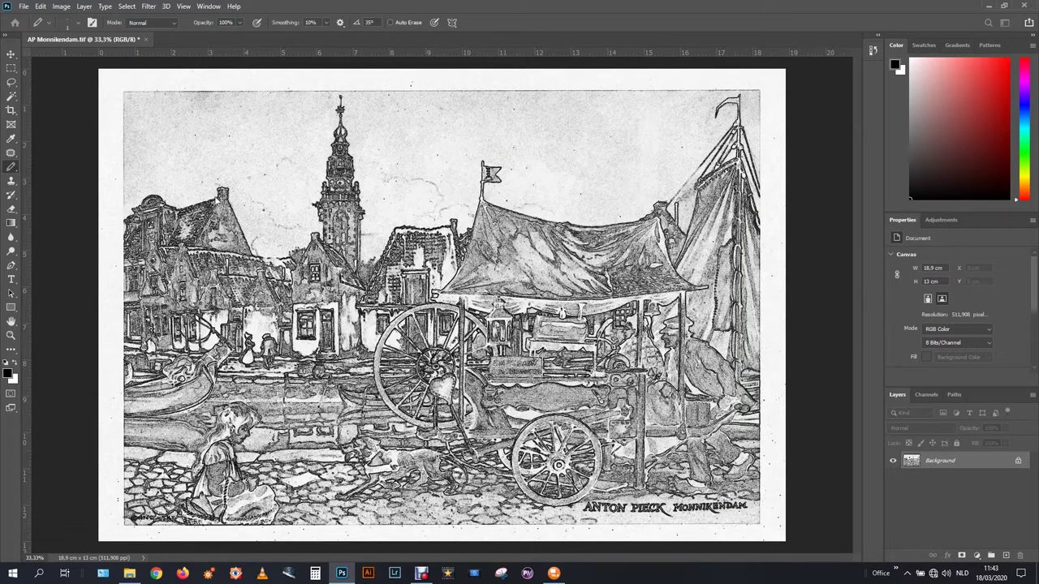
click(143, 40)
Discard changes, then refresh MUTOH Layer Editor's print list to show both Monnikendam jobs.
click(517, 214)
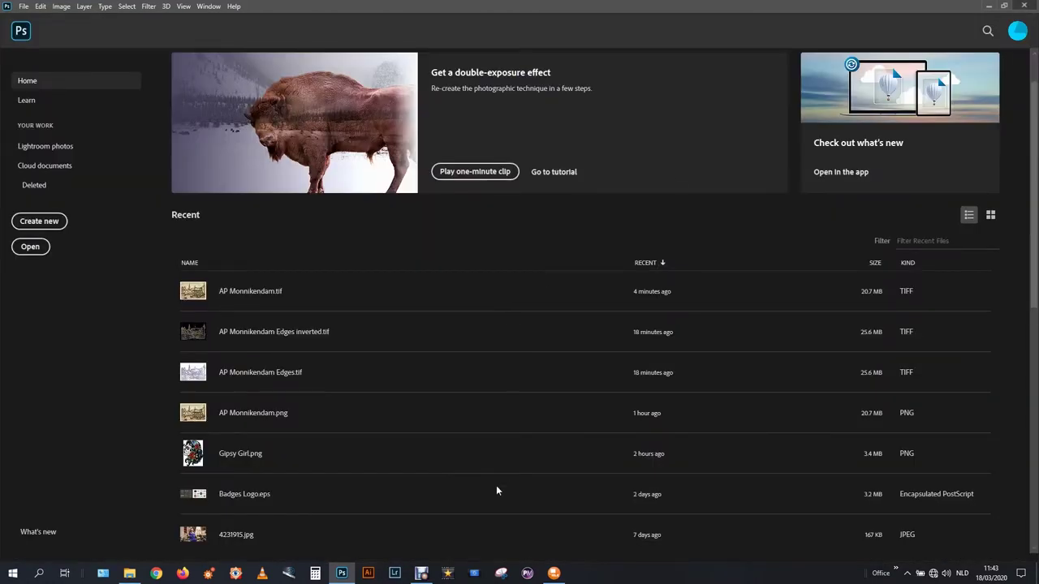
click(553, 573)
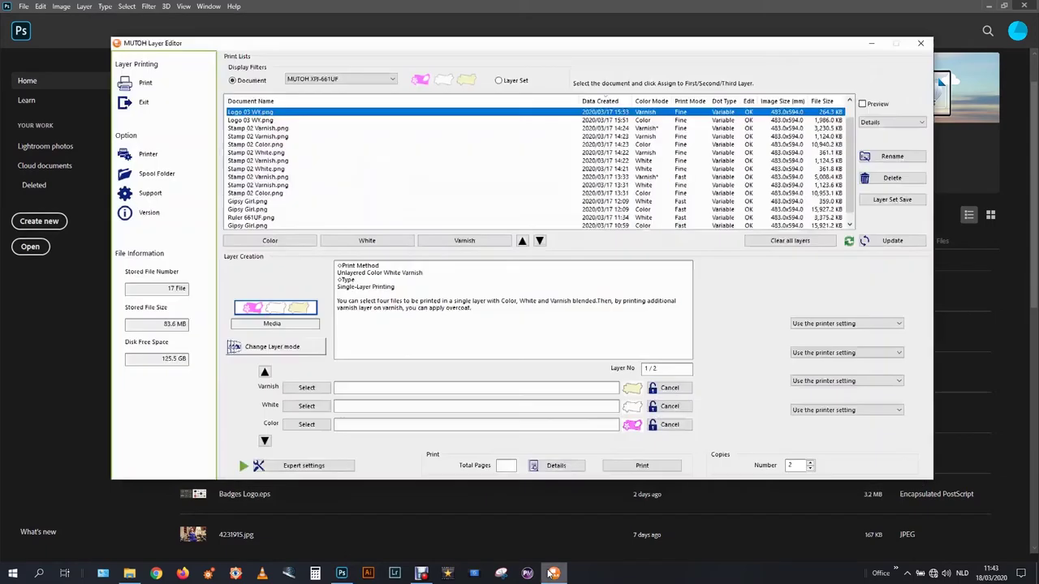
click(877, 240)
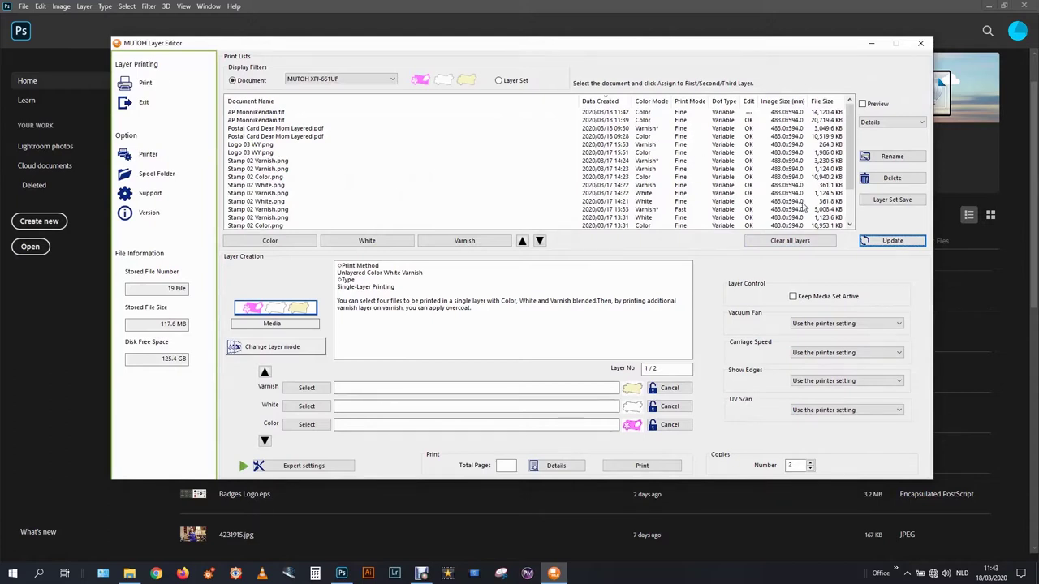
click(870, 239)
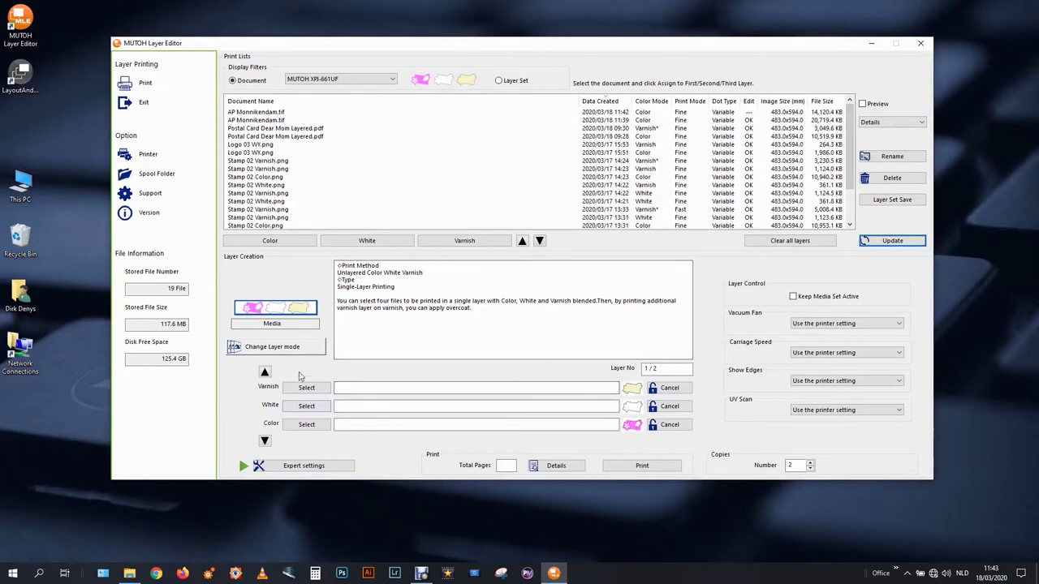
Reapply Unlayered Color White Varnish layer mode, leaving Expert settings unchanged.
click(314, 348)
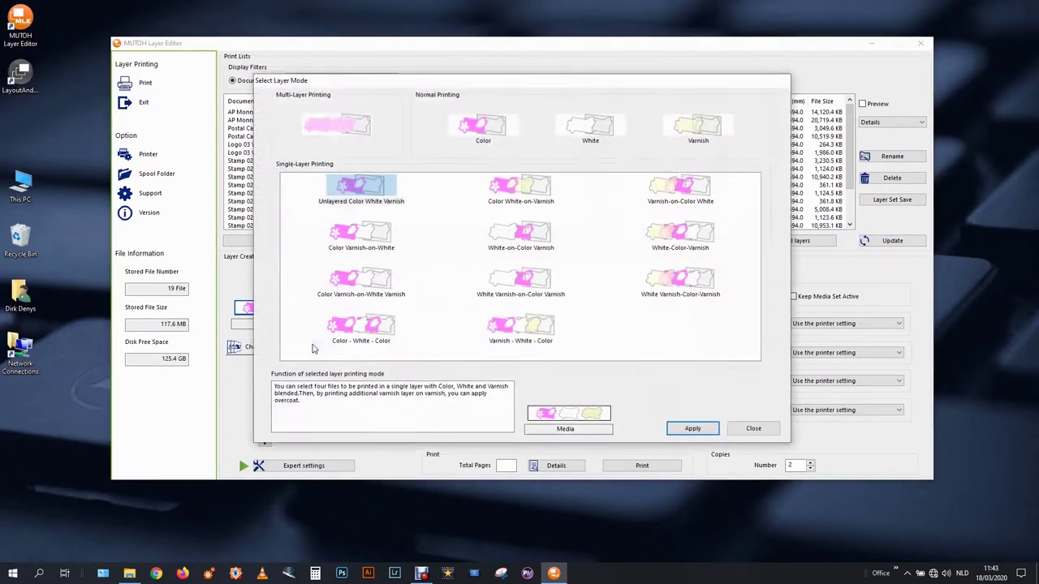
click(528, 183)
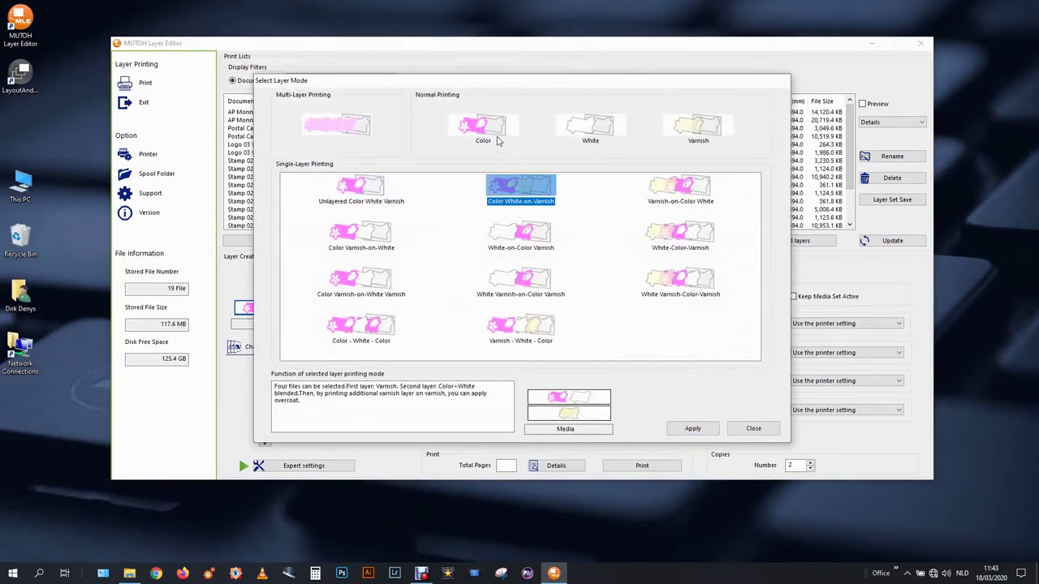
click(383, 196)
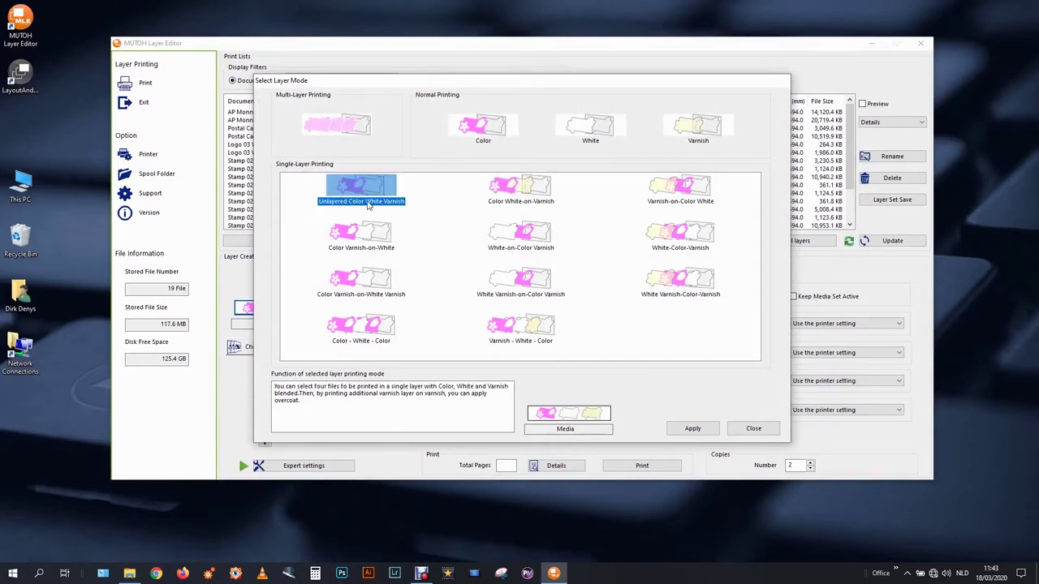
click(691, 429)
click(308, 466)
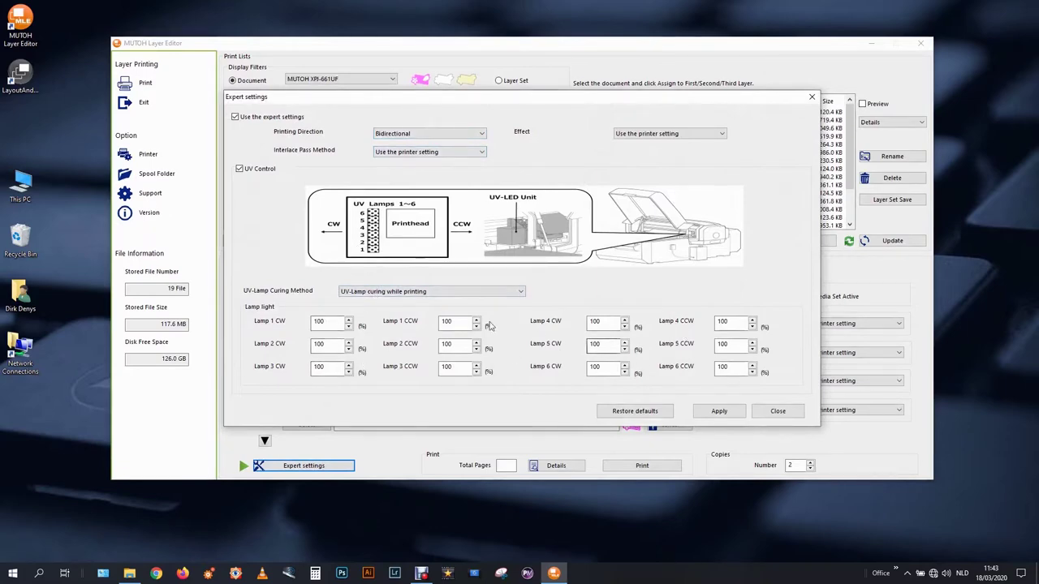
click(719, 411)
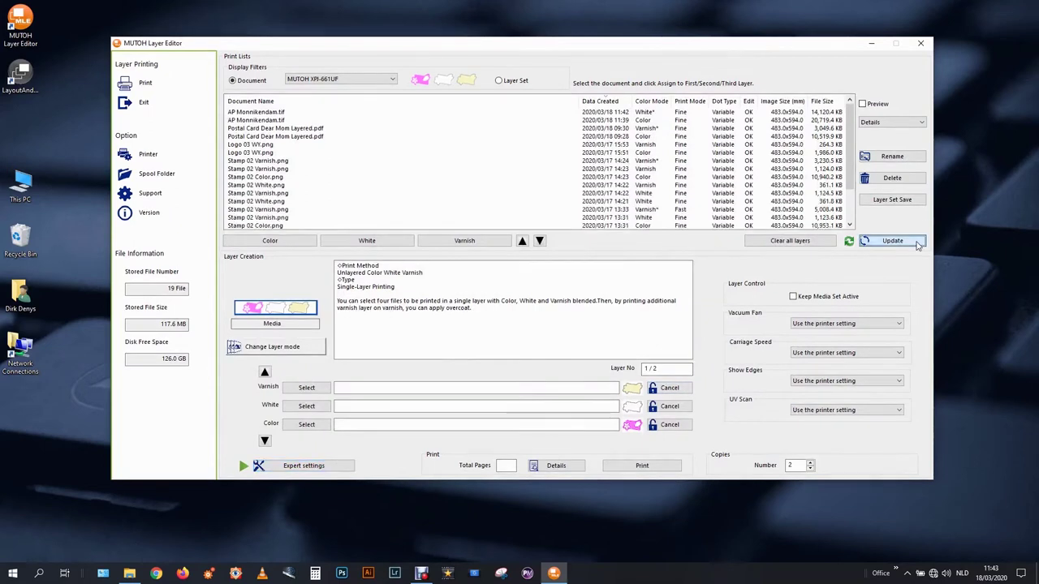
Preview the Monnikendam Color and White* jobs, then refresh the print list.
click(651, 121)
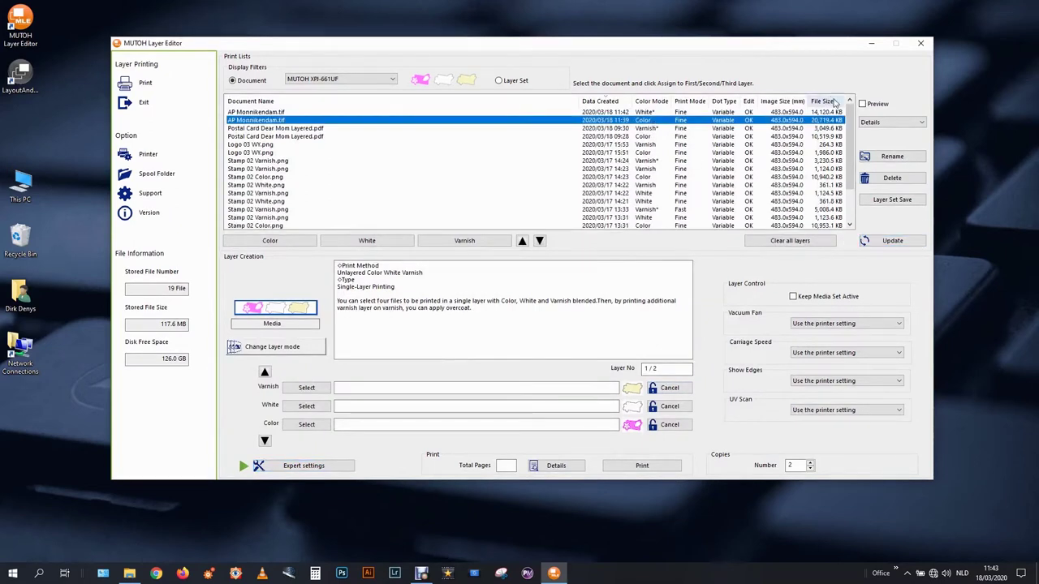
click(865, 104)
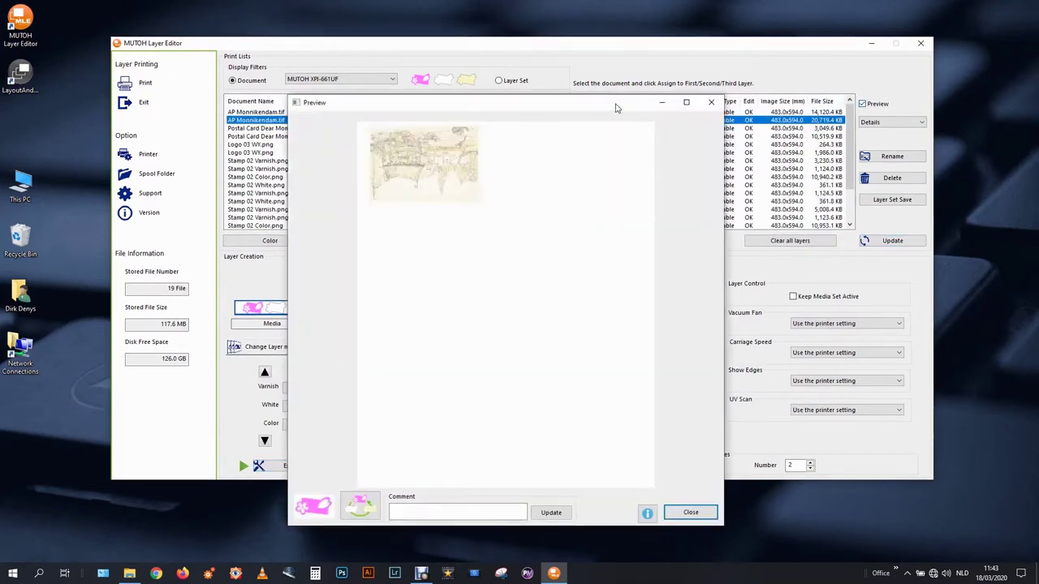
drag(615, 104, 730, 214)
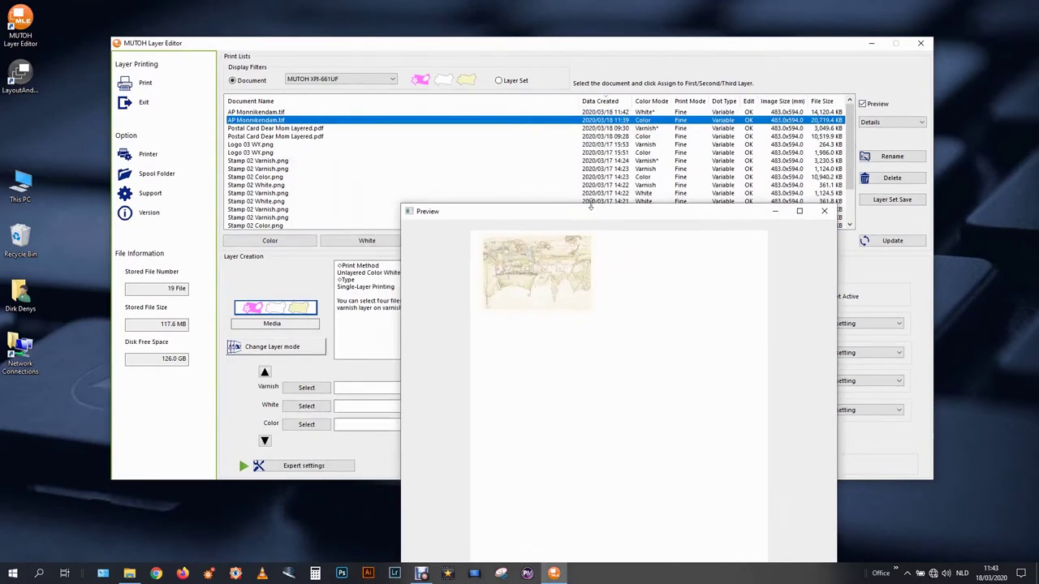
click(618, 113)
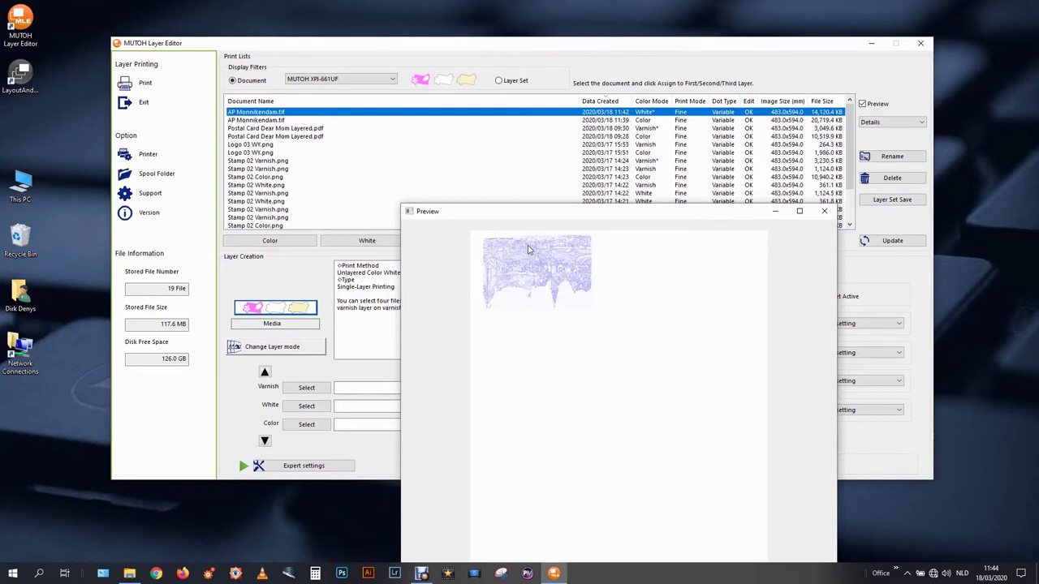
drag(747, 218, 552, 201)
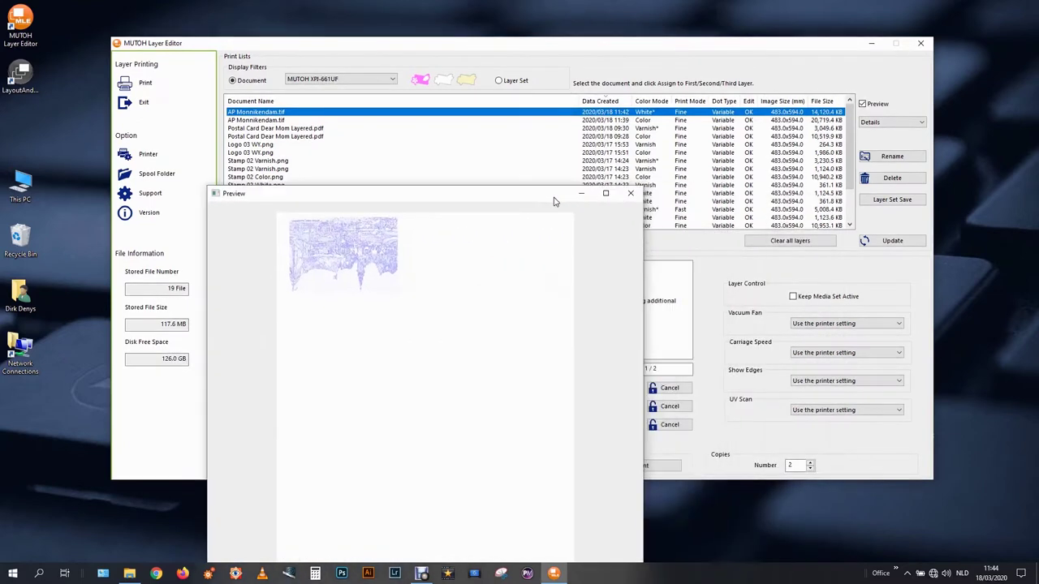
click(629, 192)
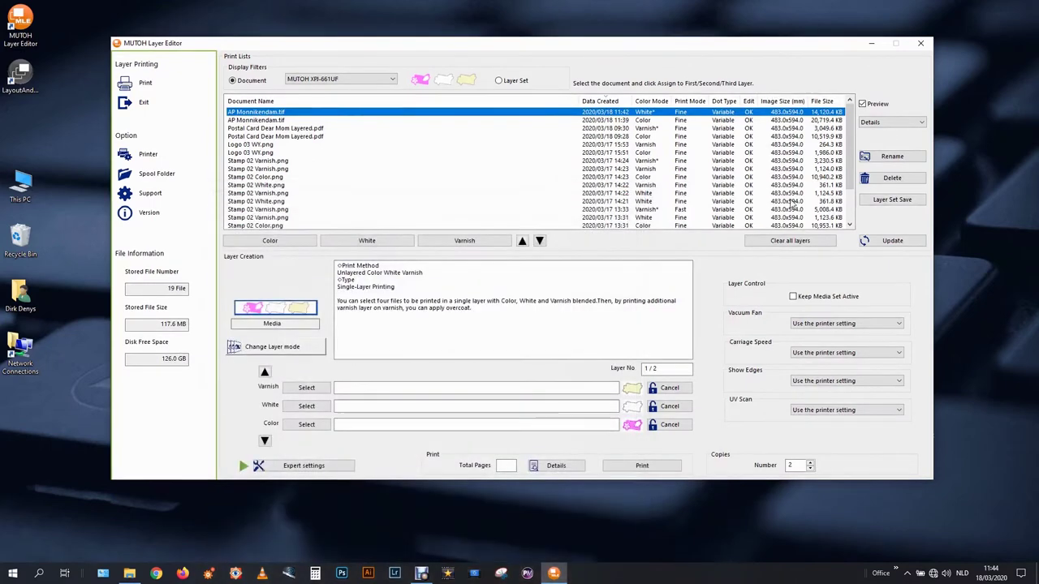
click(885, 242)
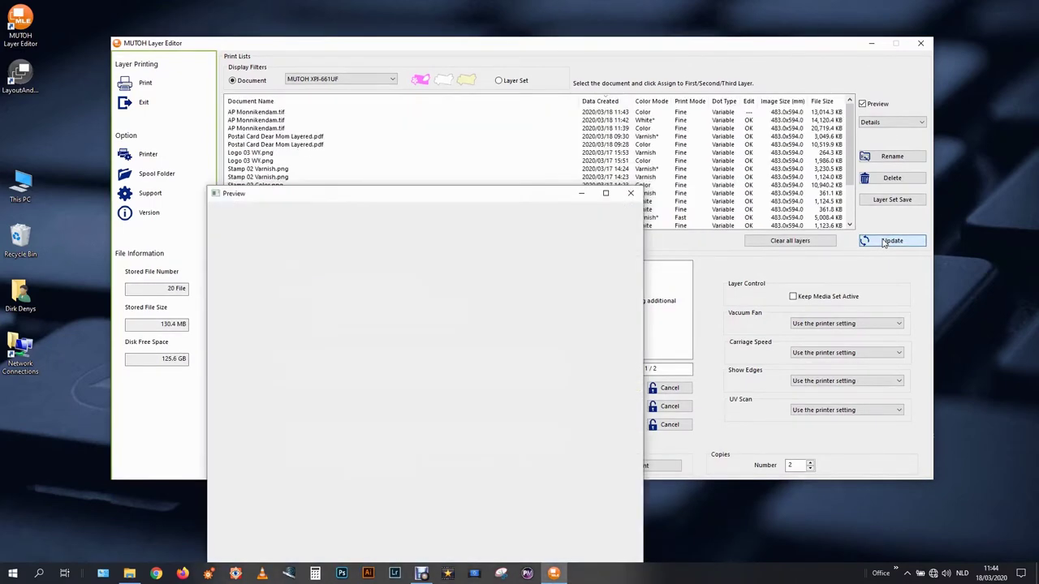
Refresh the list and compare previews of the newest Varnish* and White* Monnikendam jobs.
drag(548, 204, 386, 159)
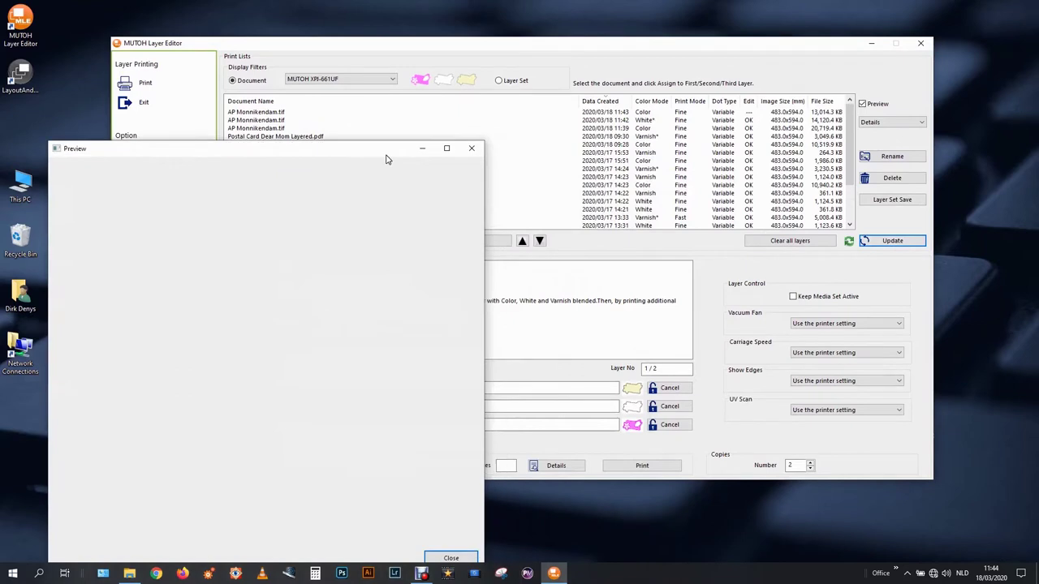
click(909, 240)
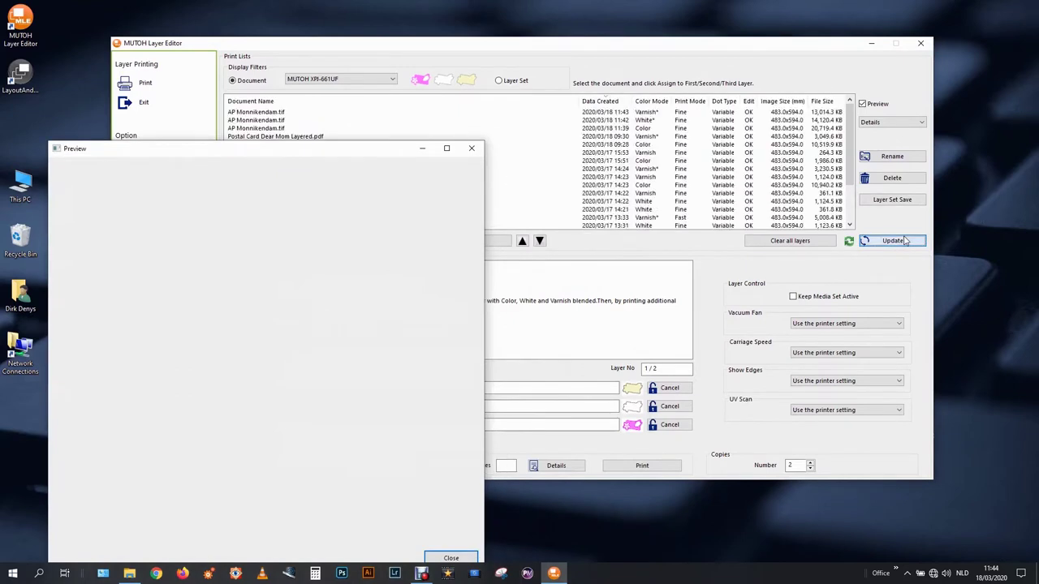
click(649, 112)
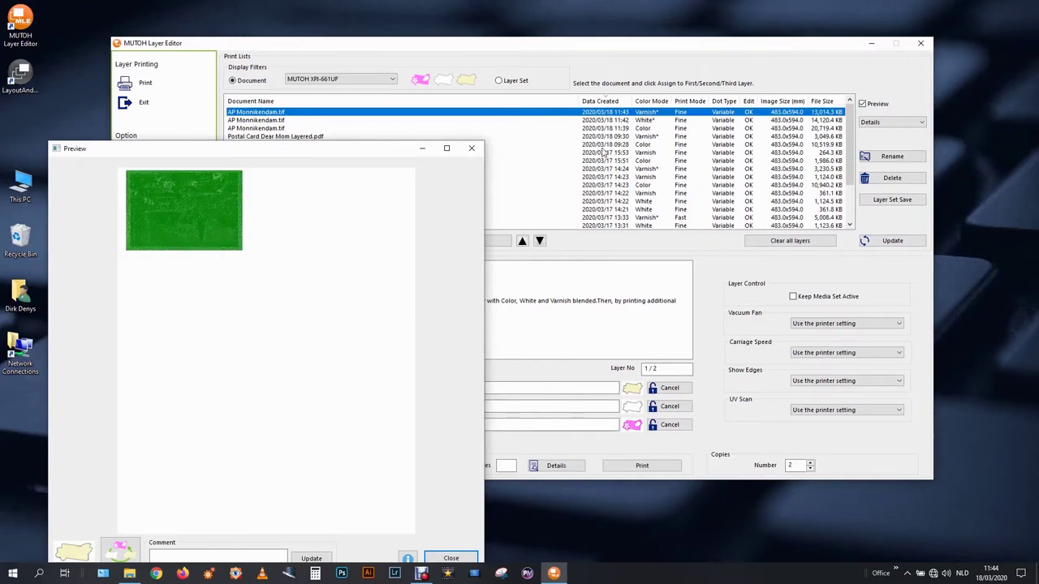
click(651, 120)
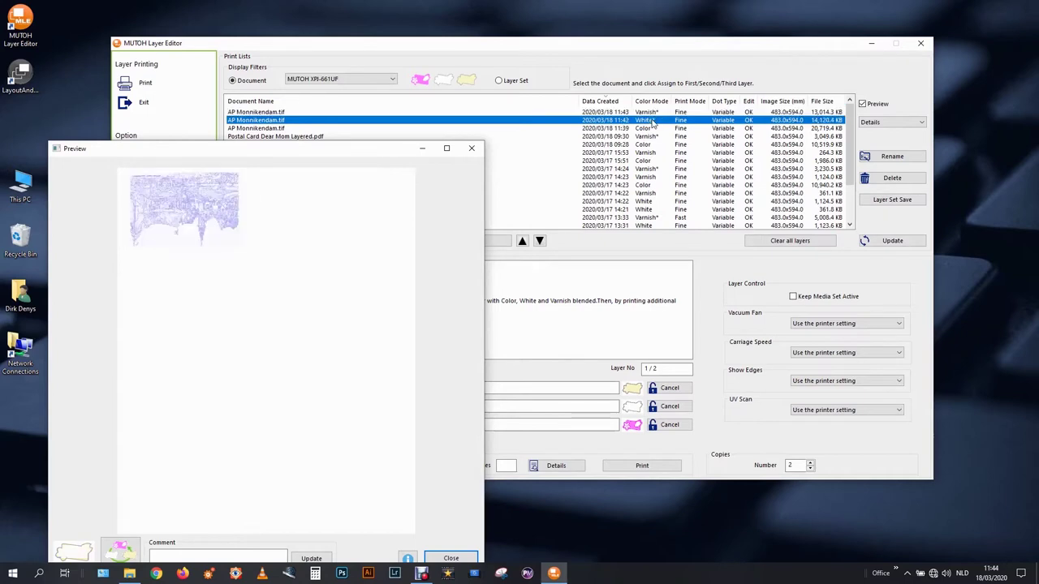
click(654, 113)
click(652, 120)
click(652, 113)
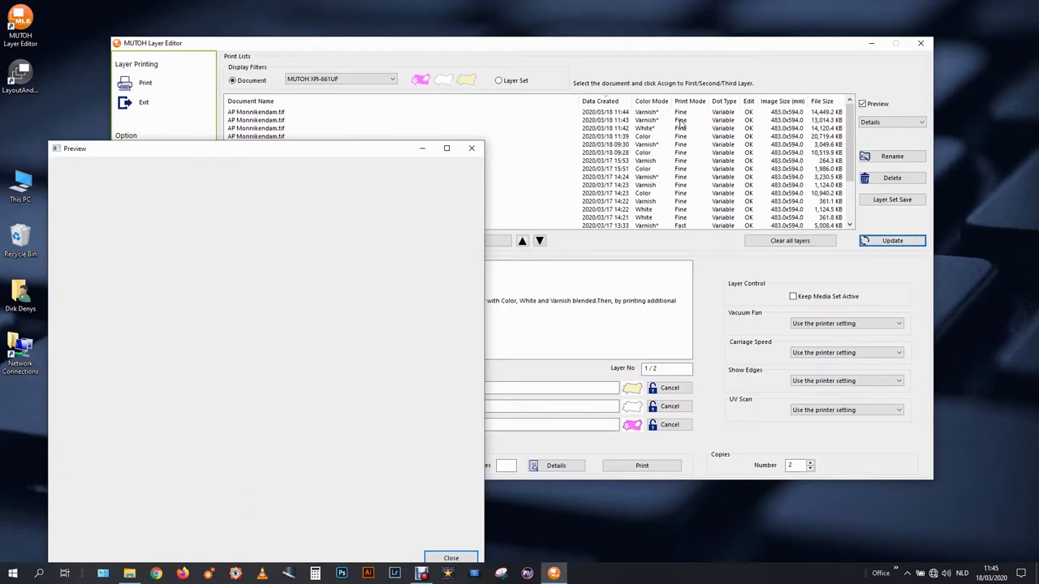
Compare the two Varnish* previews, then check the white and color file previews.
click(680, 121)
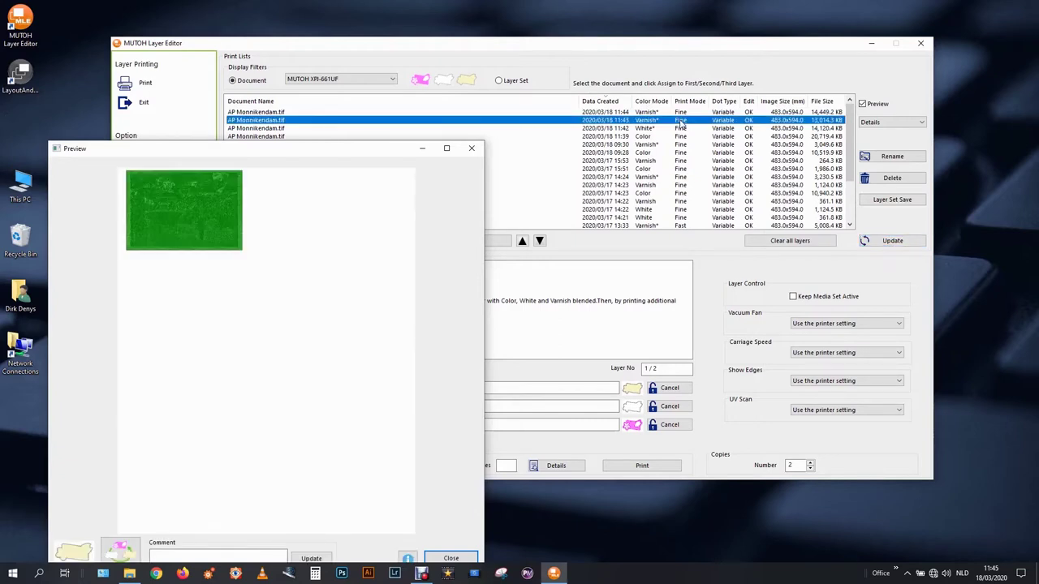
click(680, 113)
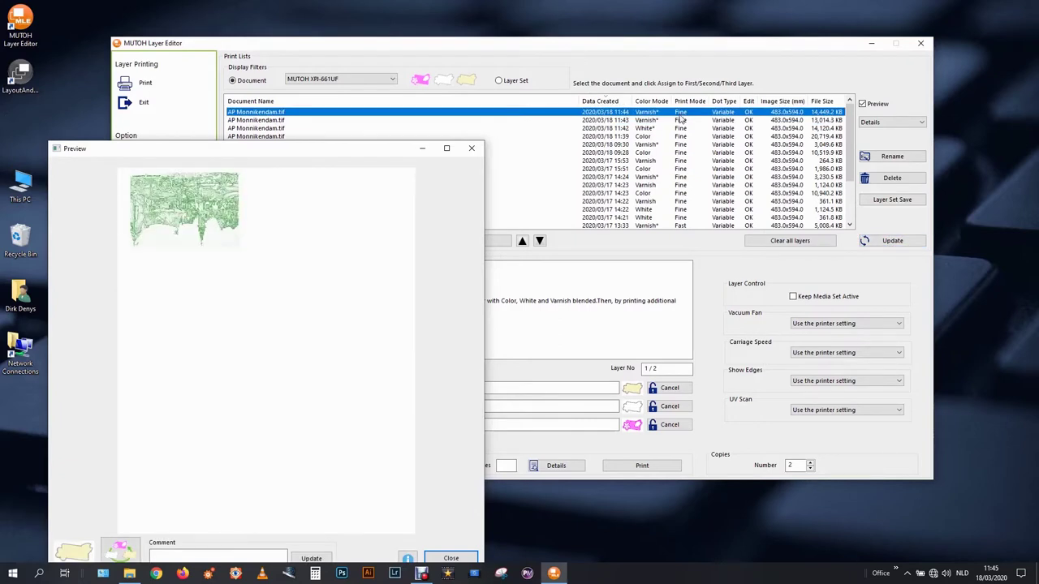
click(681, 121)
click(679, 112)
click(682, 121)
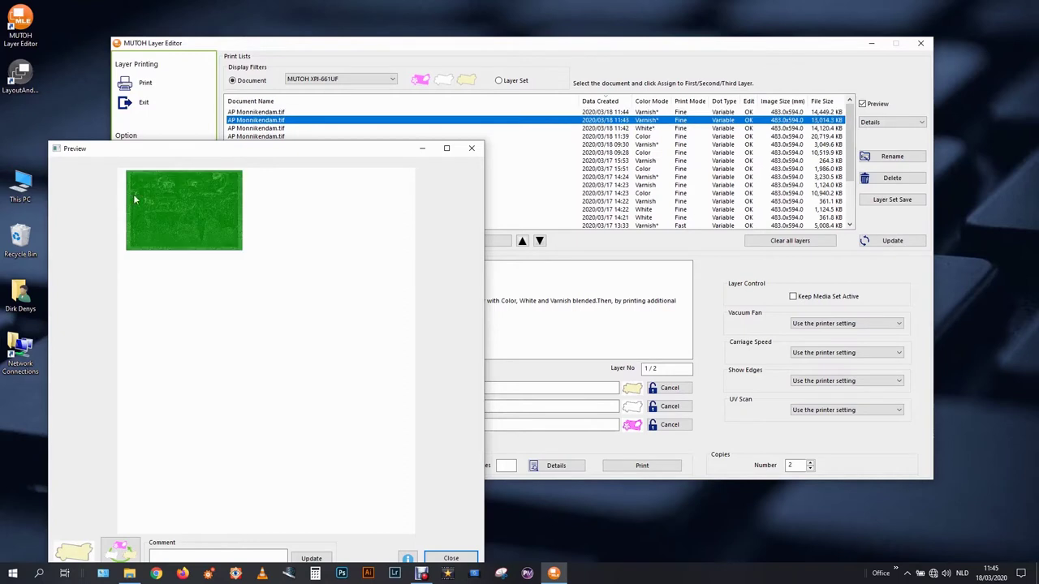
drag(231, 150, 233, 139)
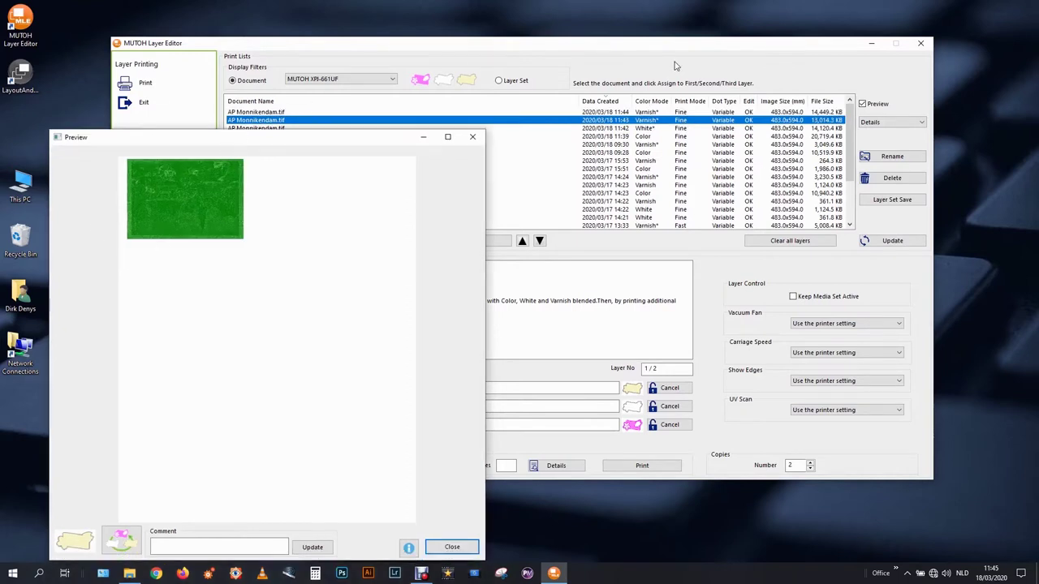
click(661, 130)
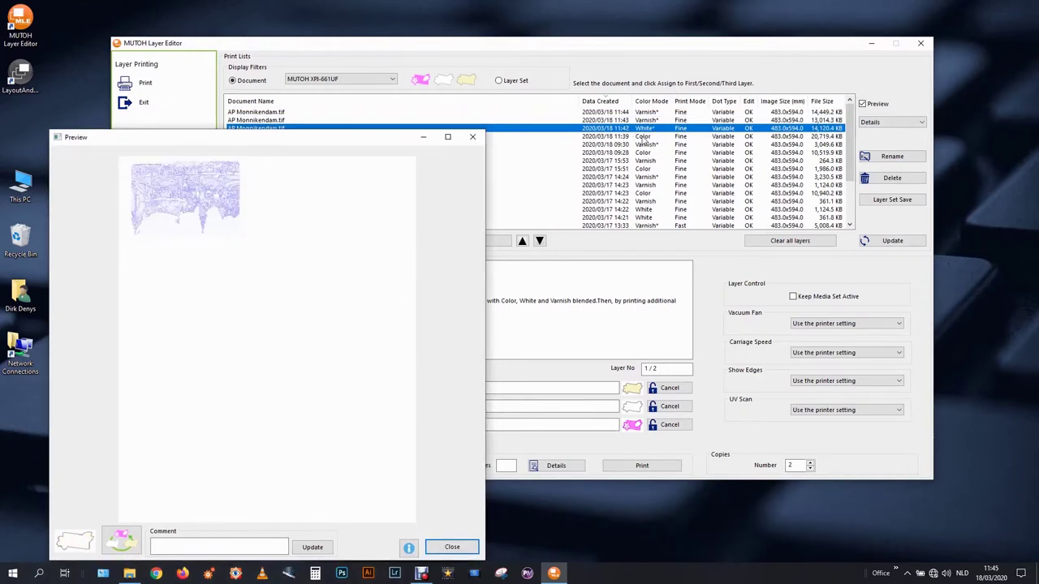
click(641, 136)
key(Up)
key(Up)
key(Up)
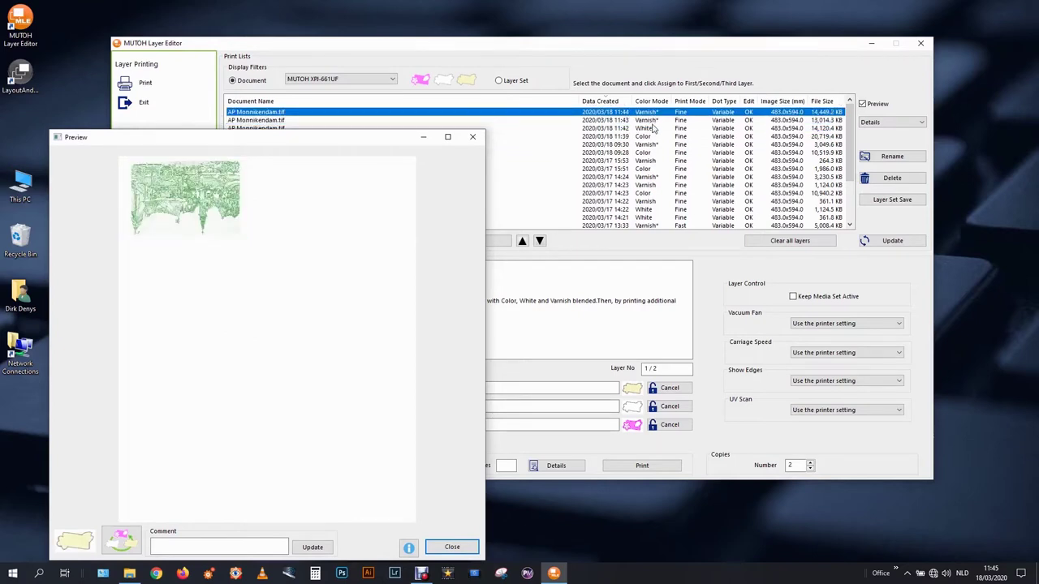
Delete the older 11:43 Varnish* Monnikendam file from the print list.
click(653, 122)
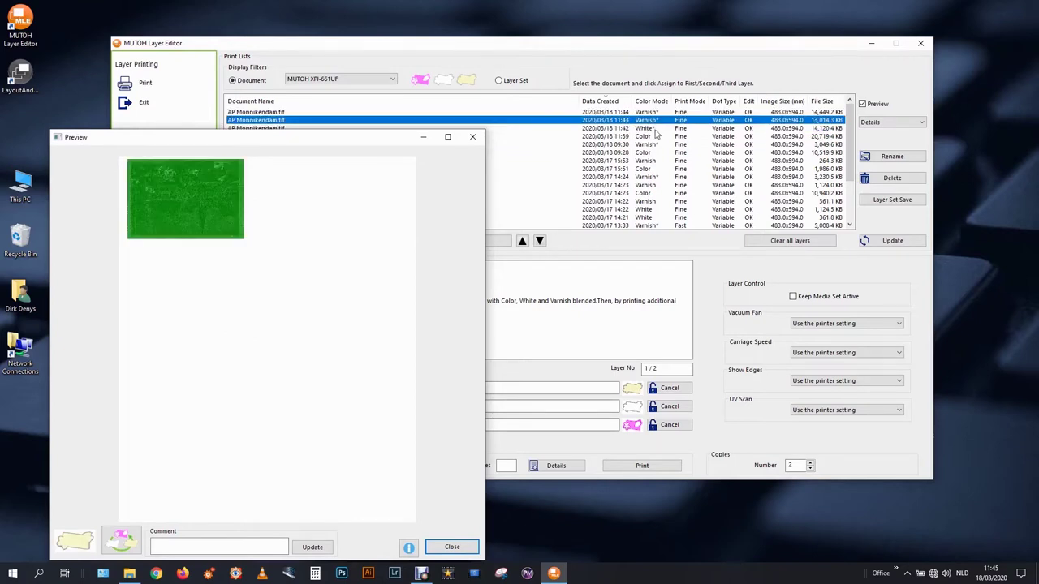
click(891, 180)
click(535, 287)
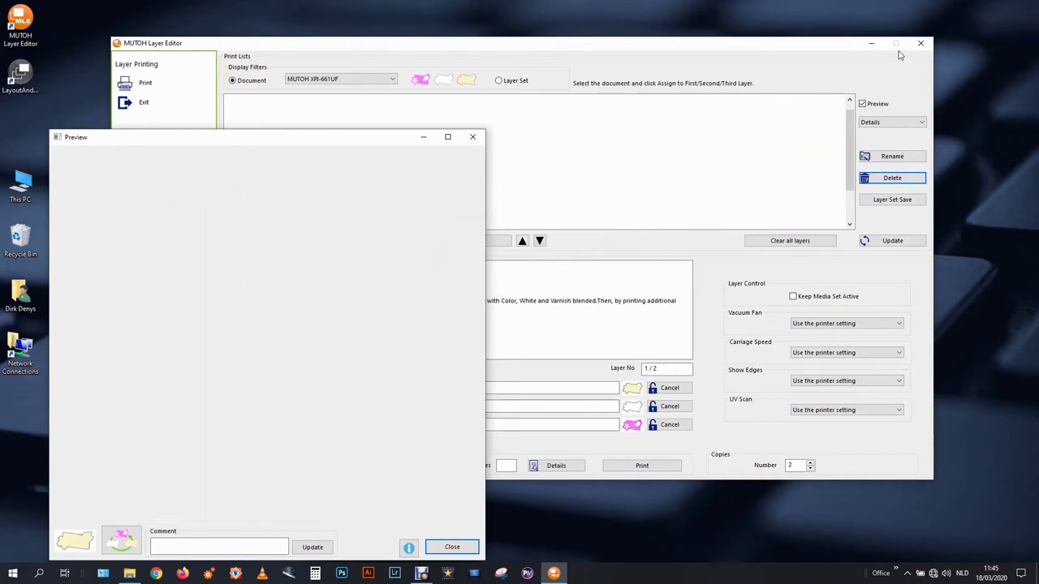
Assign the White and 11:44 Varnish* Monnikendam files to their layers and print 3 copies.
click(863, 104)
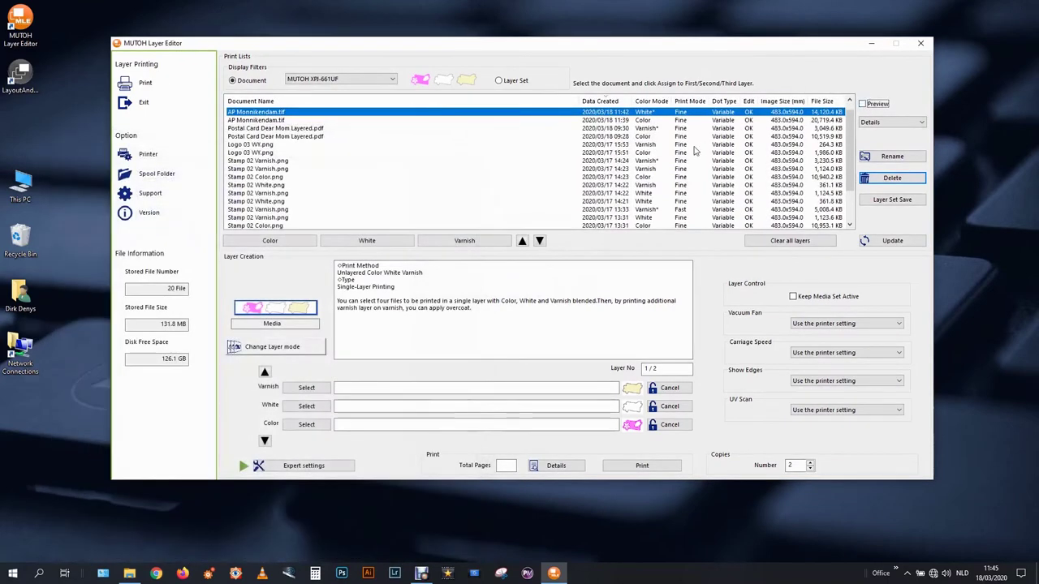
double_click(654, 113)
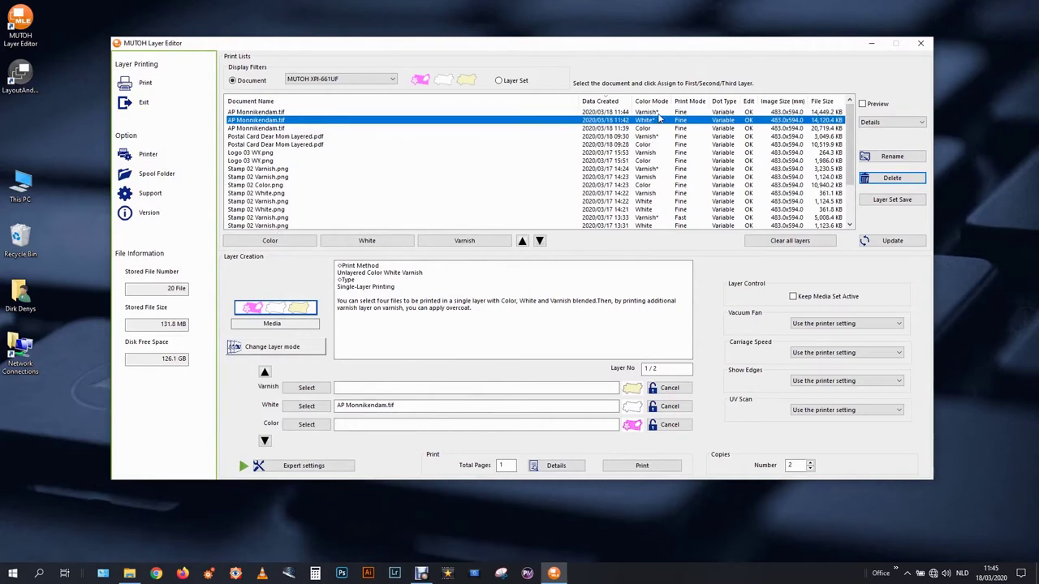
double_click(658, 113)
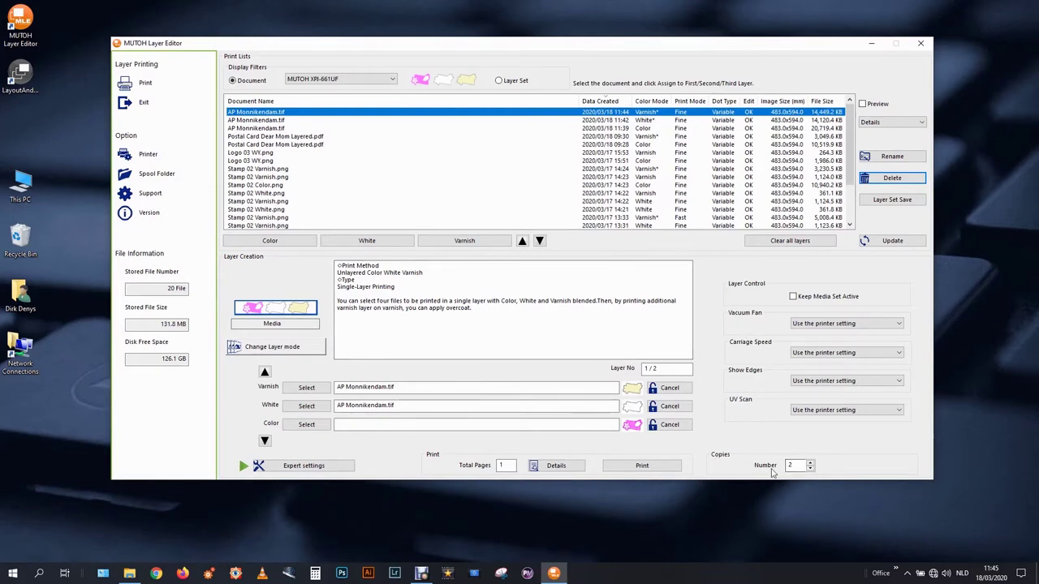
double_click(802, 463)
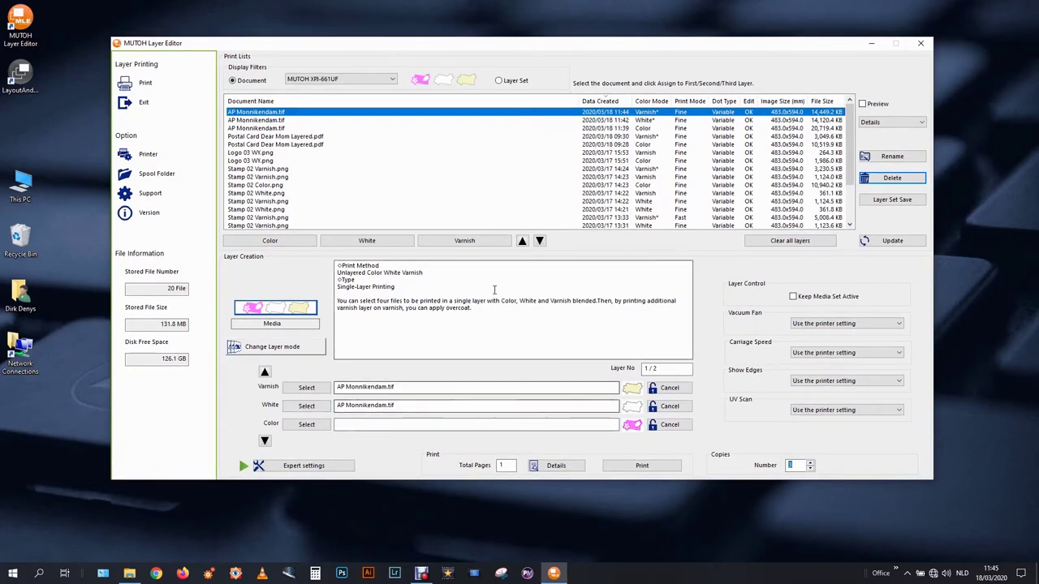
text(3)
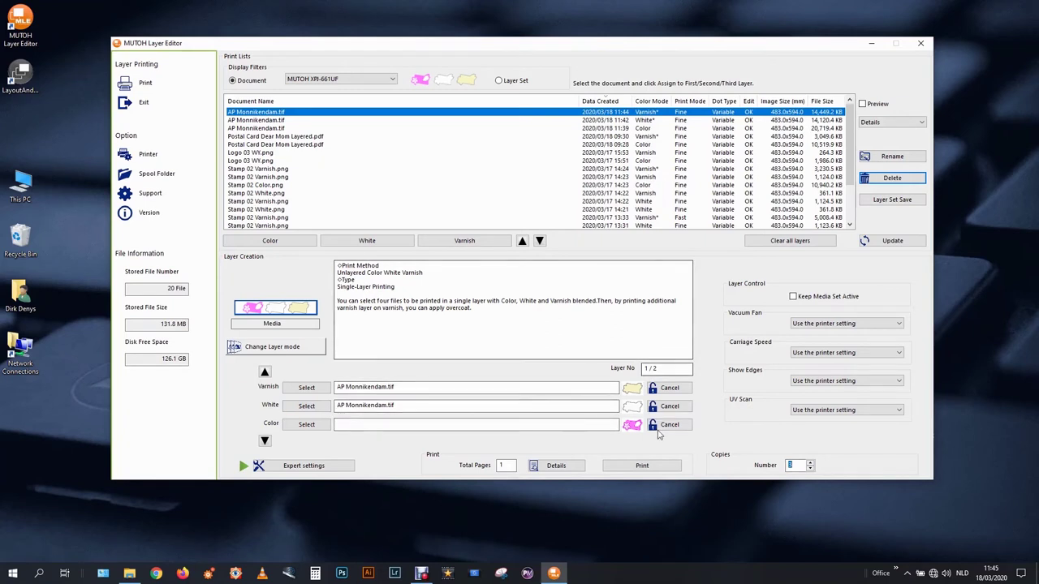
click(641, 465)
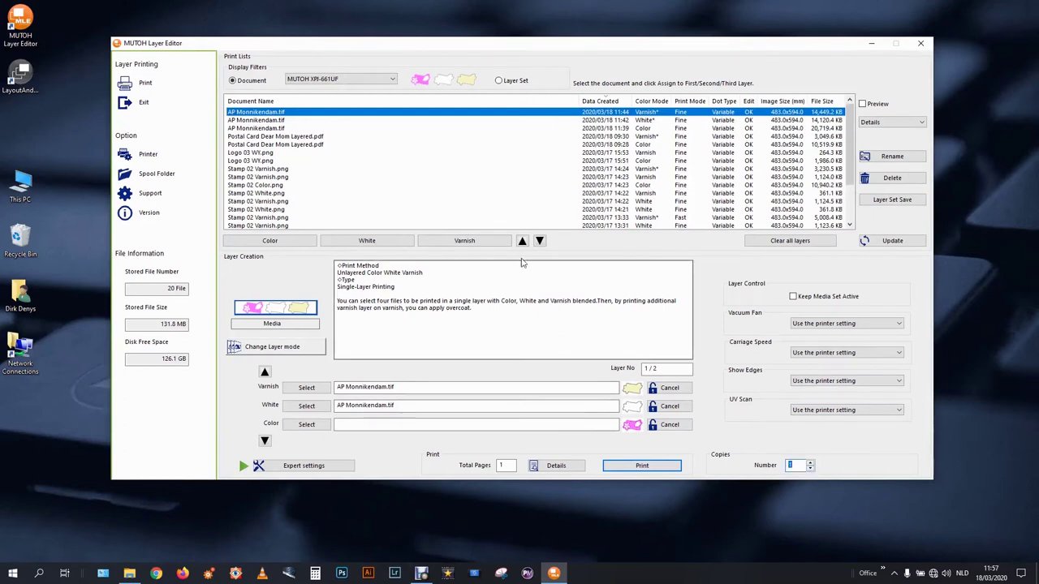
click(298, 345)
Clear the assigned files and apply the Varnish-on-Color White layer mode.
click(537, 286)
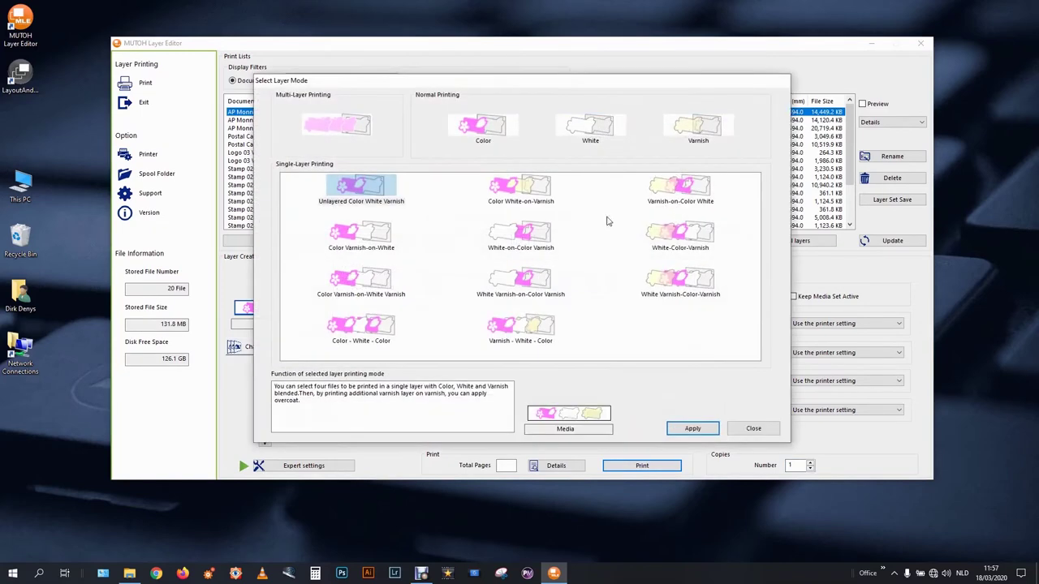
click(686, 203)
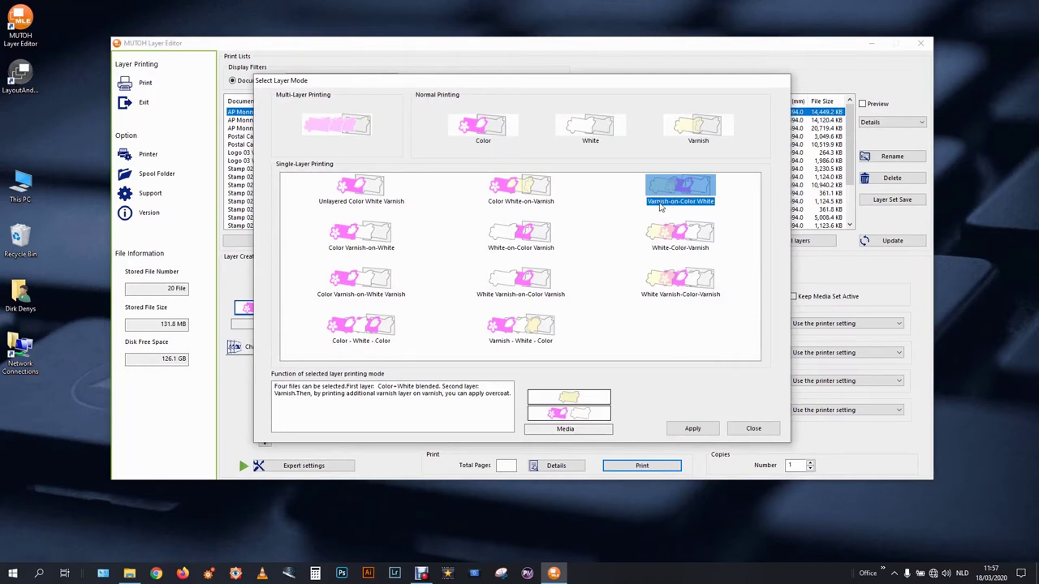
click(693, 429)
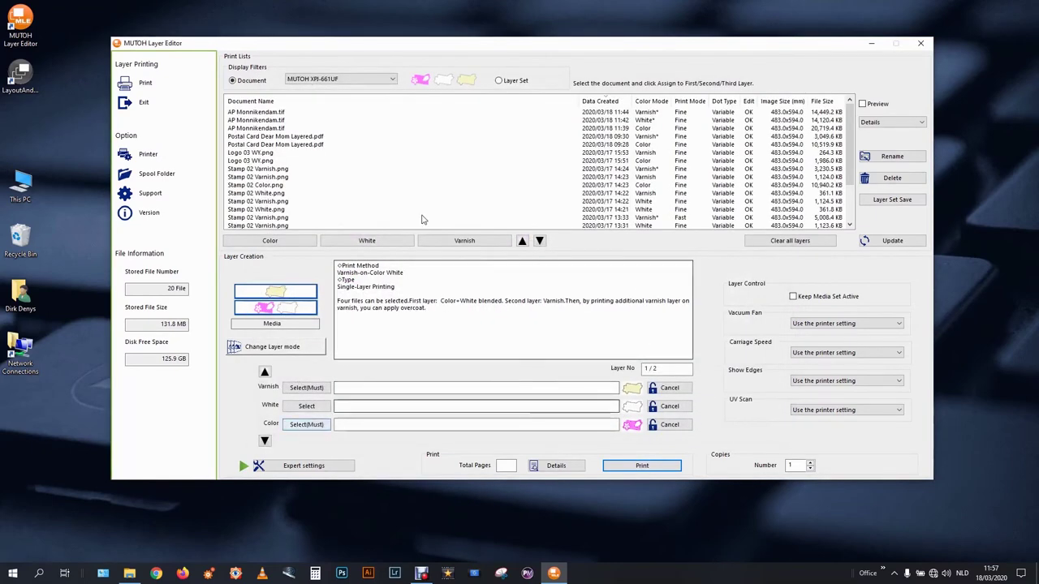
click(649, 128)
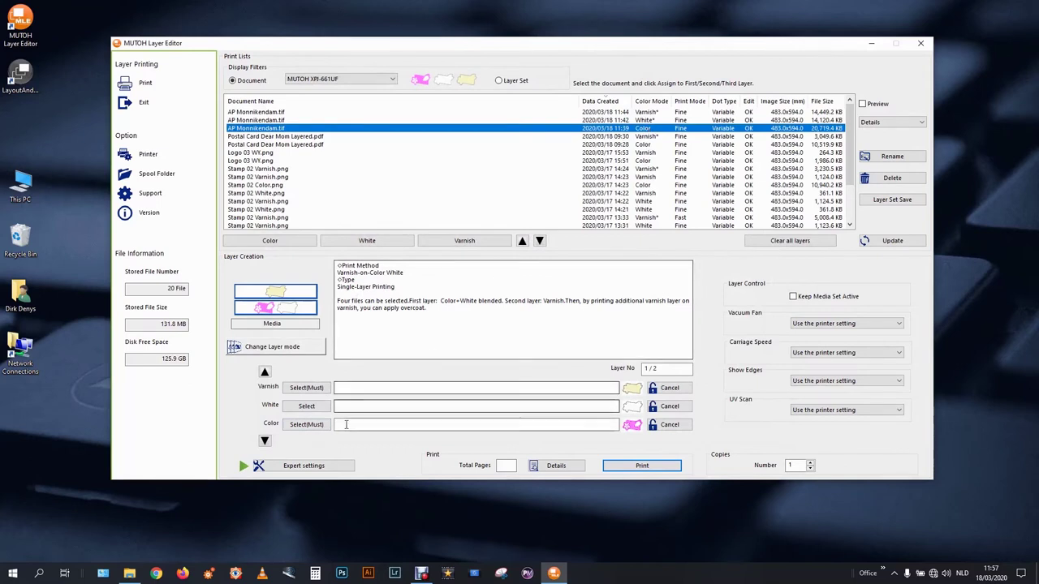
Assign the Monnikendam color file to Color and the newest varnish file to Varnish.
click(306, 423)
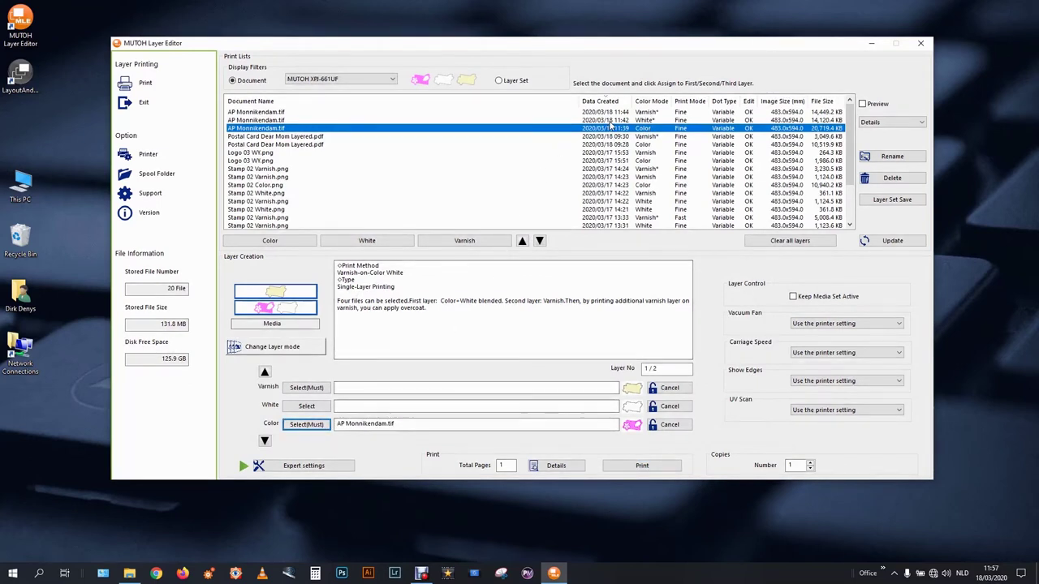
click(536, 112)
click(307, 389)
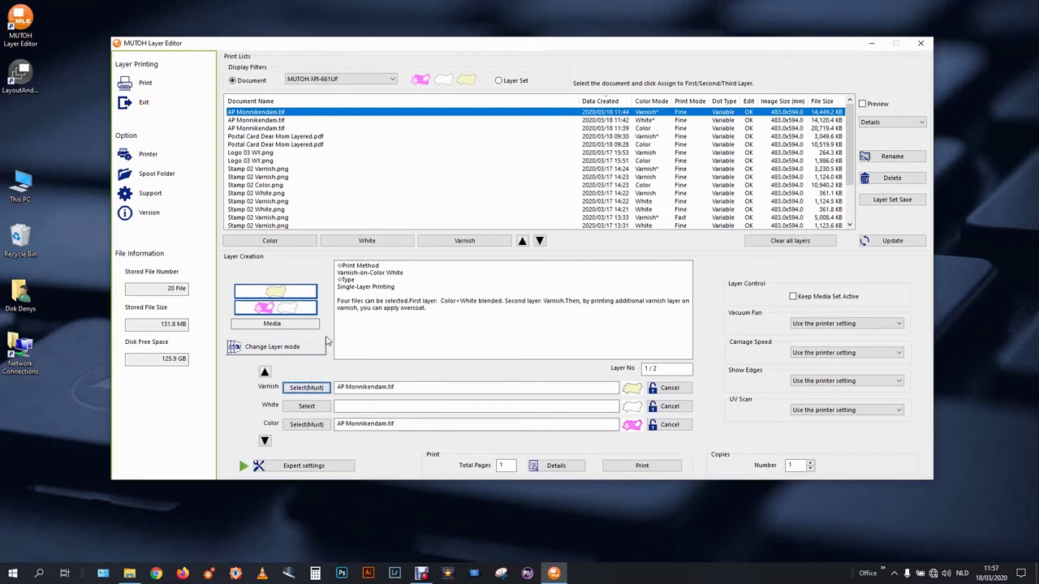
Set Unidirectional printing with printer-default UV curing, then send the job to print.
click(300, 465)
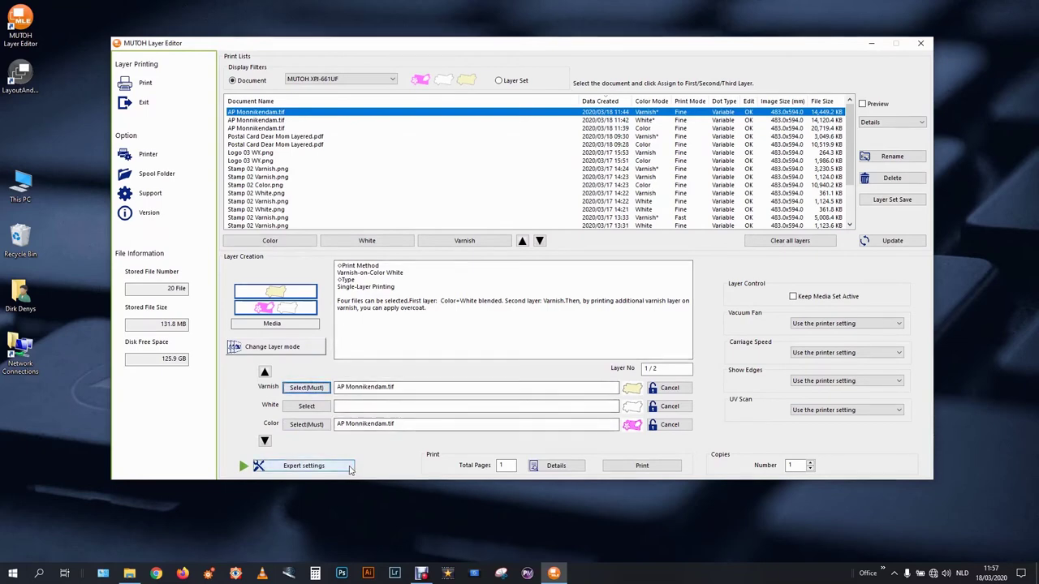
click(478, 134)
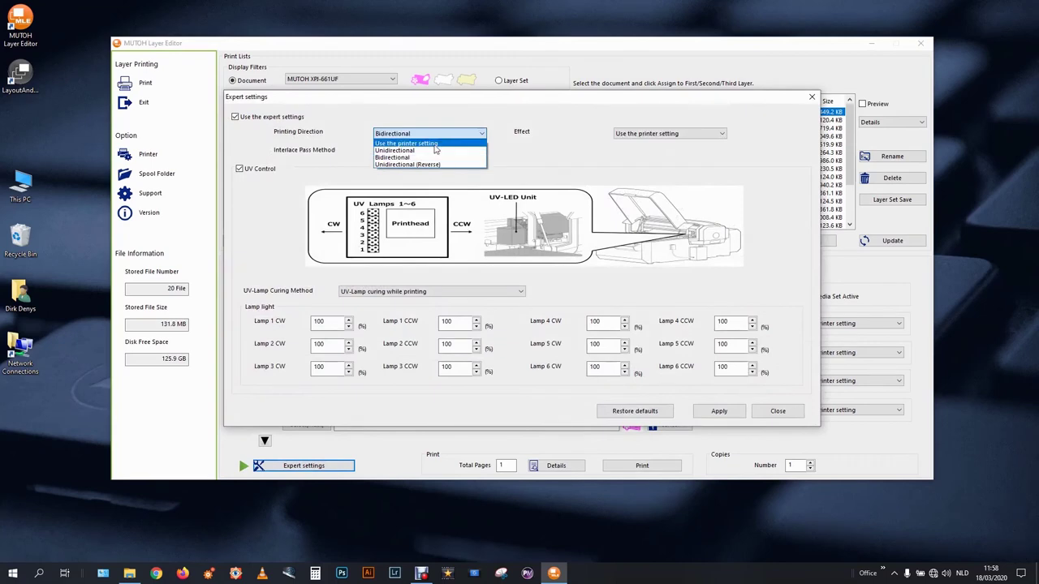
click(437, 151)
click(455, 294)
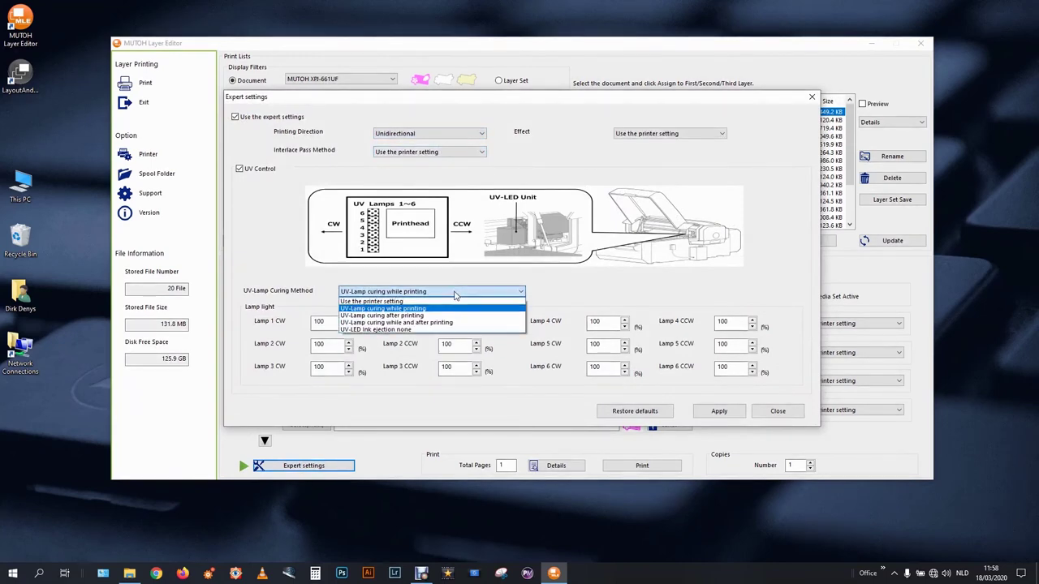
click(396, 301)
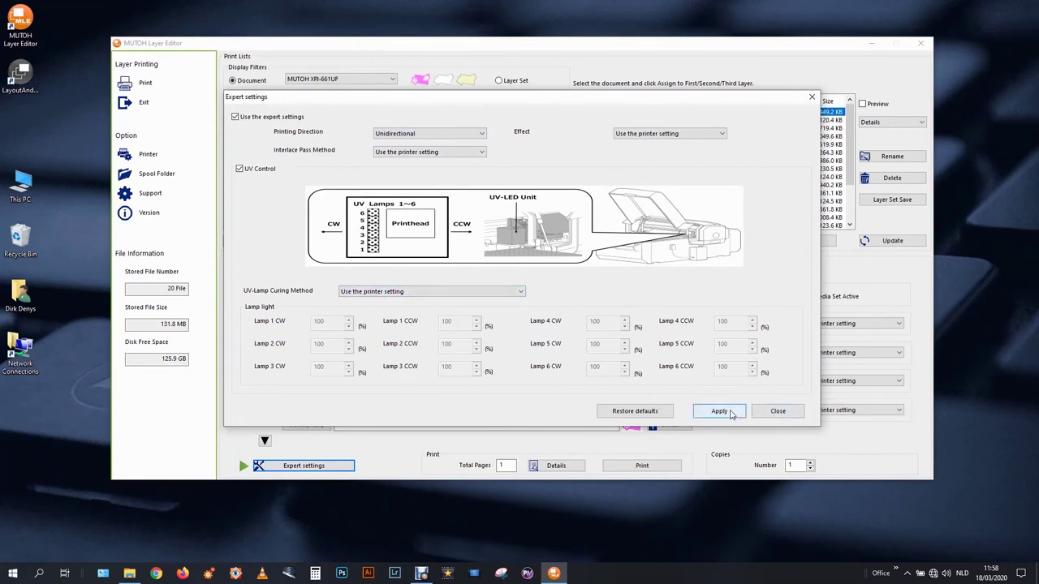
click(720, 412)
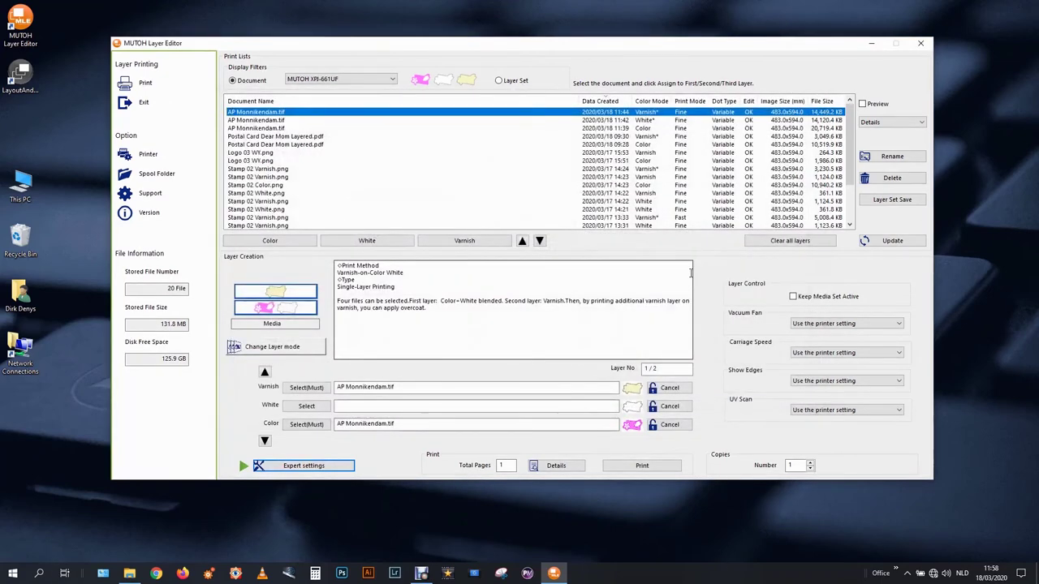
click(651, 467)
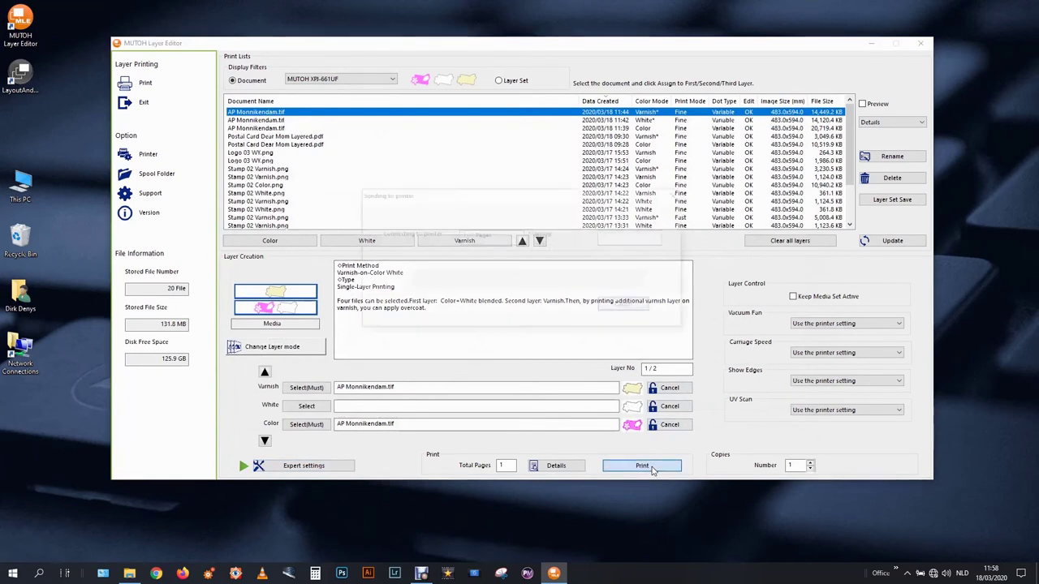